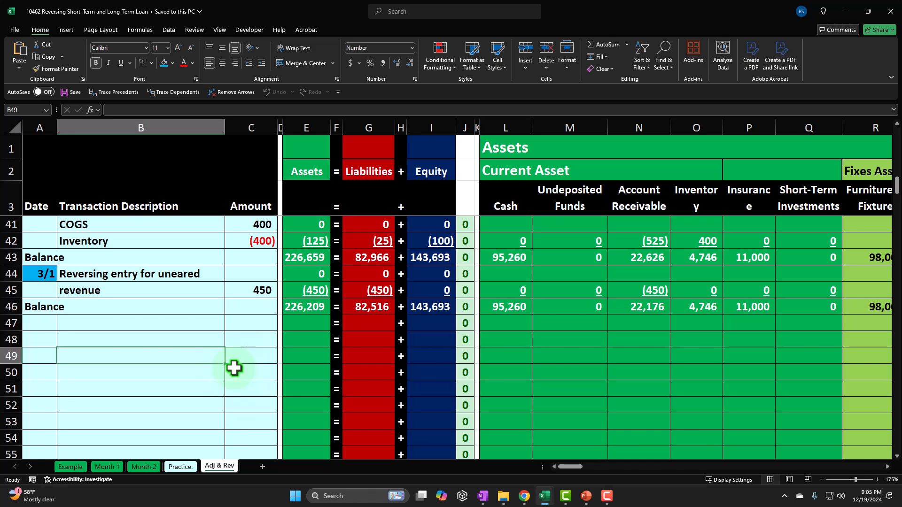
Review the 2/28 loan adjustment and the 3/1 reversing entries on the Example sheet
click(71, 467)
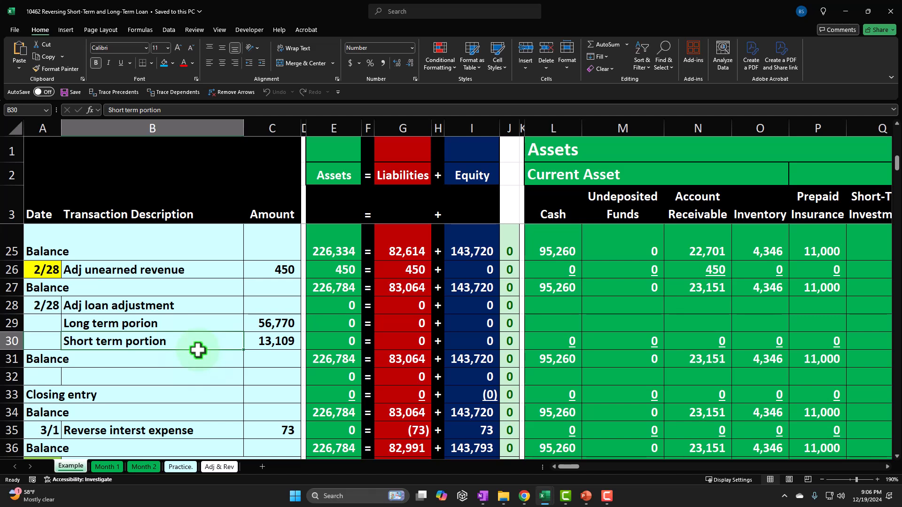
click(198, 350)
click(198, 350)
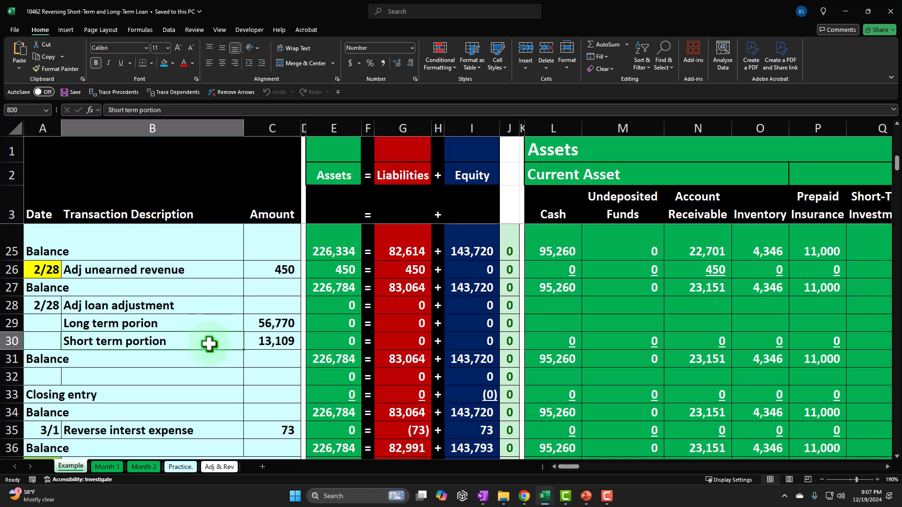
scroll(209, 343, down, 5)
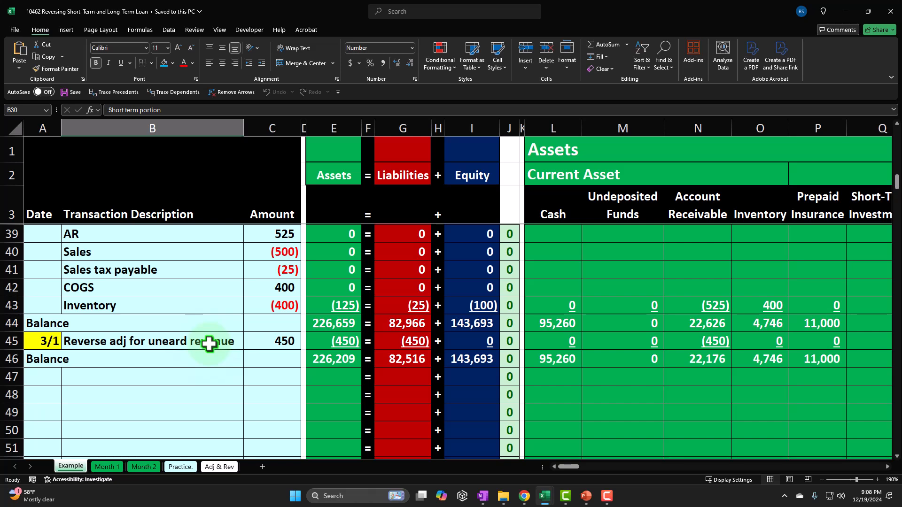
click(222, 339)
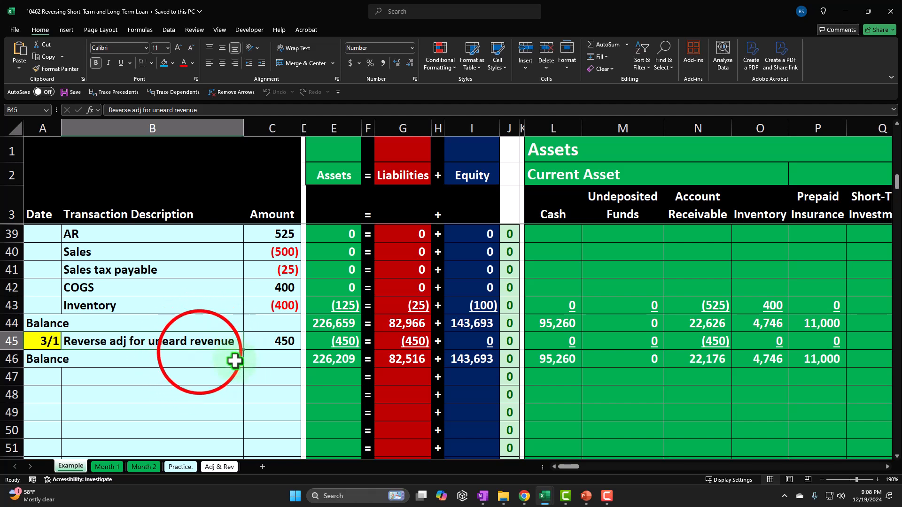
click(199, 352)
scroll(200, 352, up, 2)
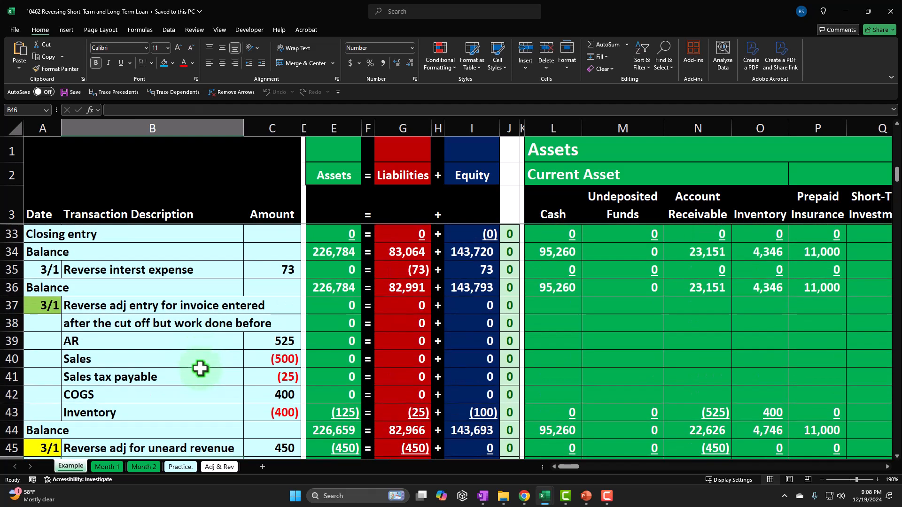
On the Adj & Rev sheet, fill the date cell of the 2/28 loan adjustment with purple
click(218, 468)
click(136, 367)
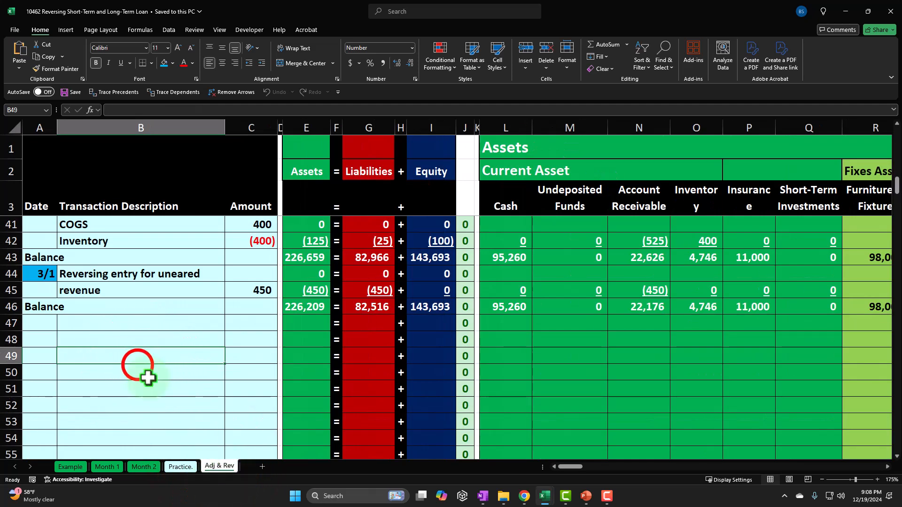
scroll(138, 366, up, 5)
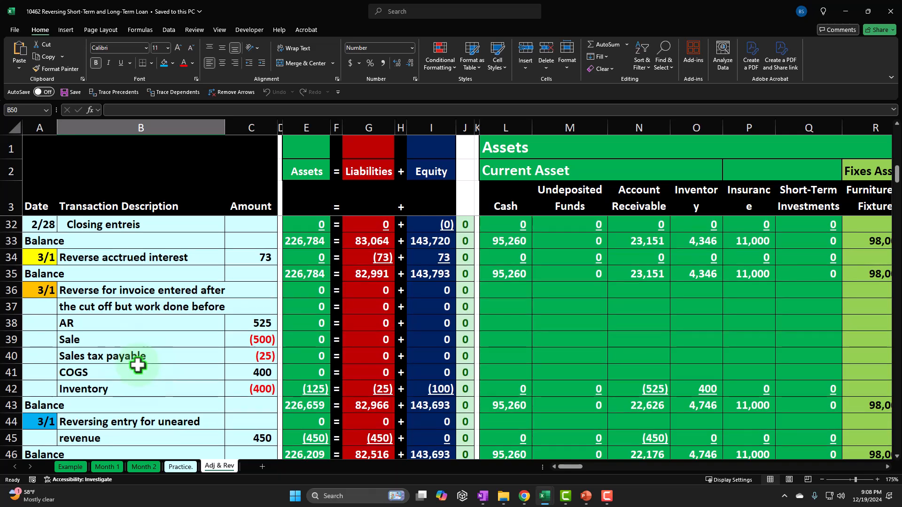
scroll(137, 366, up, 3)
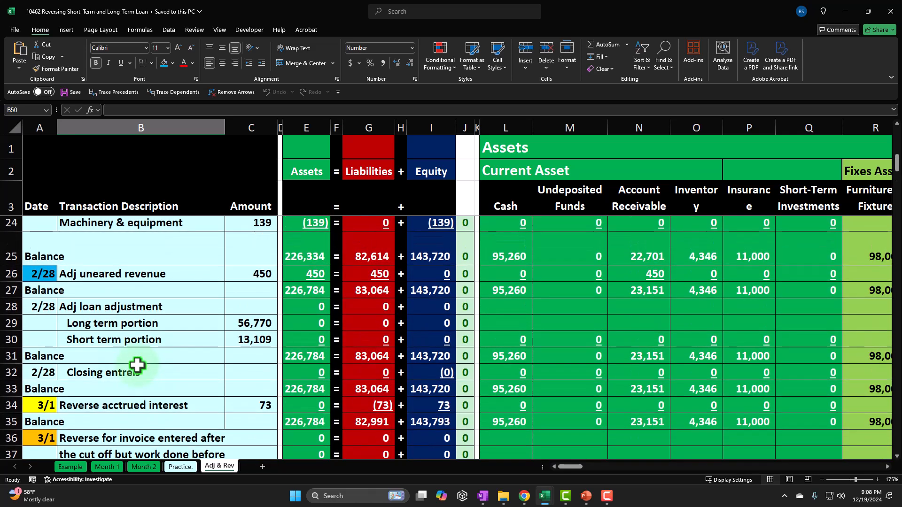
scroll(137, 386, down, 2)
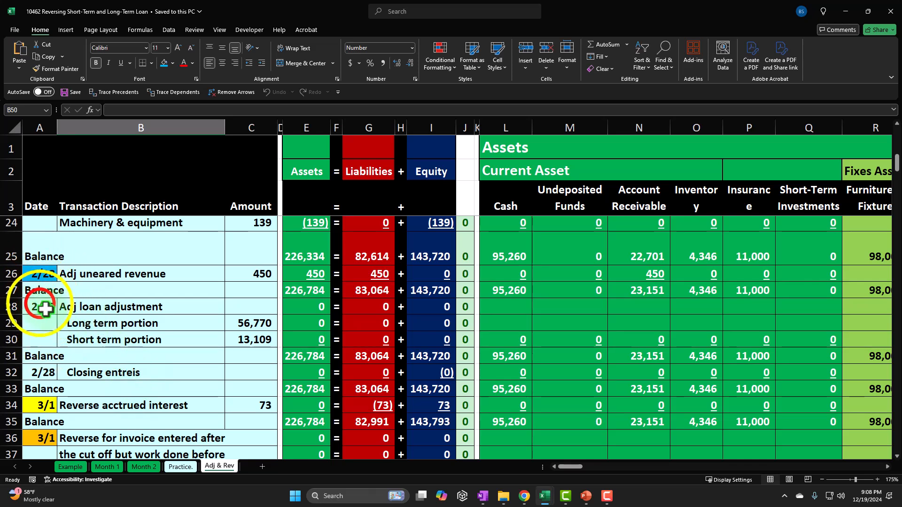
click(40, 304)
right_click(40, 304)
click(90, 160)
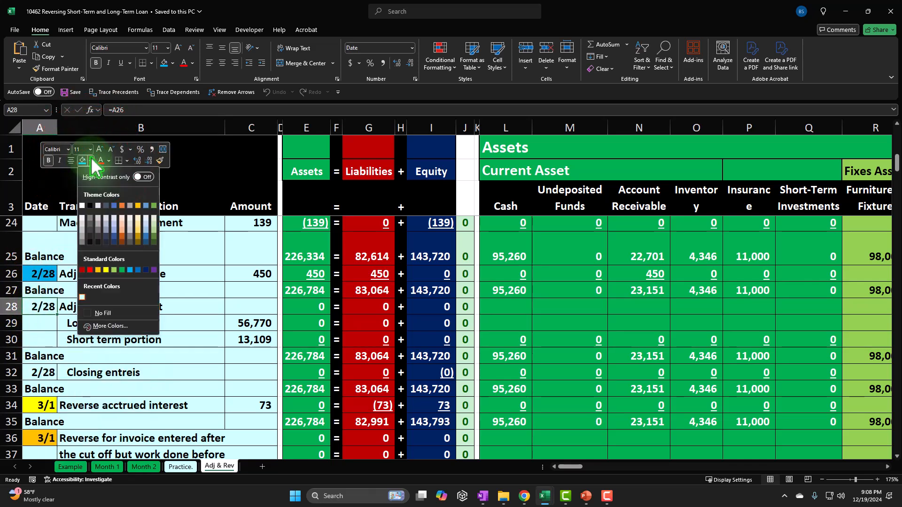
click(153, 271)
Examine how the 2/28 loan adjustment is posted between the Loan Payable 1 and long-term loan columns
click(127, 339)
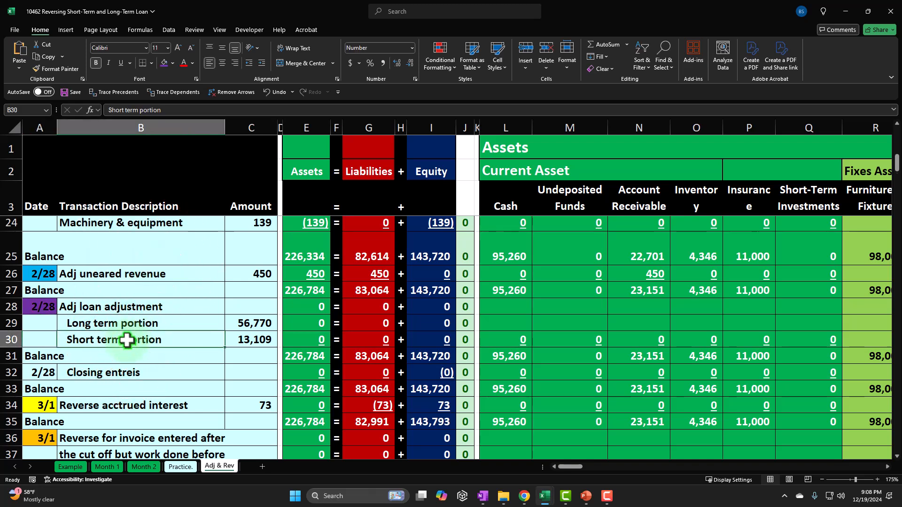
scroll(127, 340, down, 1)
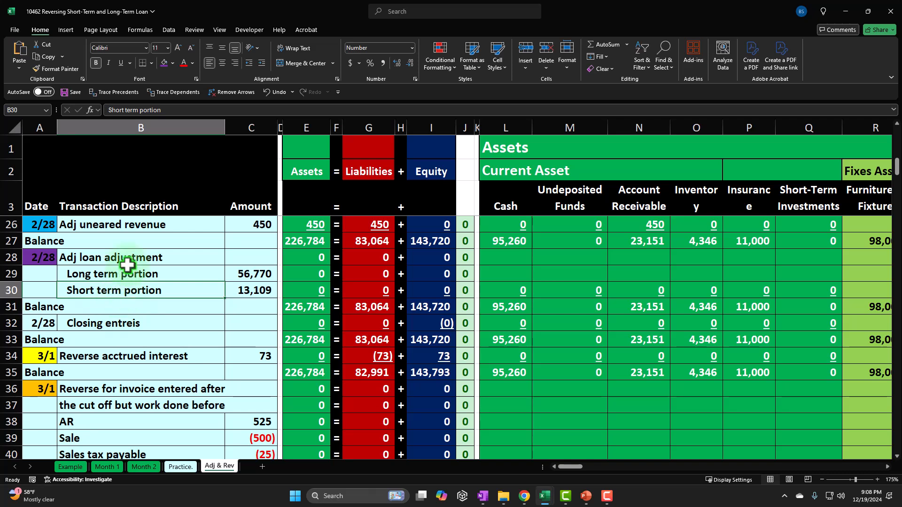
key(Up)
key(Right)
key(Right)
key(Right)
key(Right)
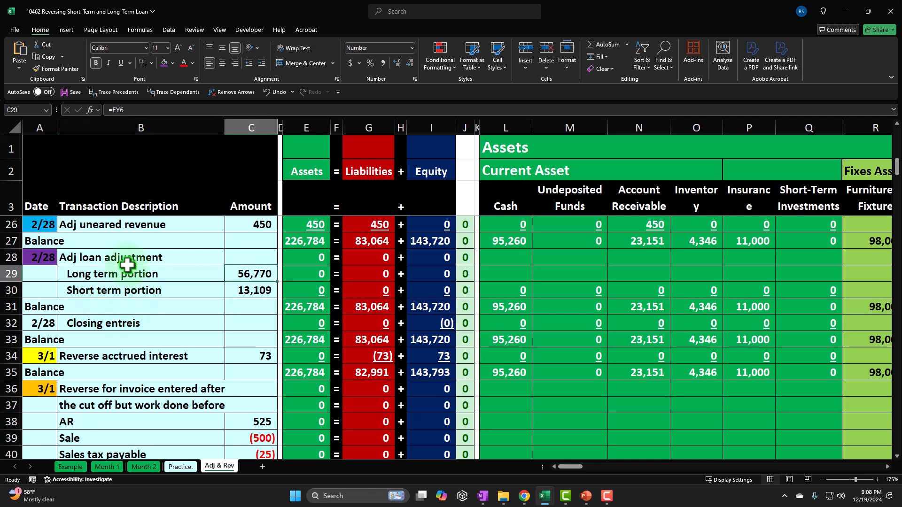
key(Right)
key(Right)
key(Right)
key(Right)
key(Right)
key(Right)
key(Right)
key(Right)
key(Right)
key(Right)
key(Right)
key(Right)
key(Right)
key(Right)
key(Right)
key(Right)
key(Right)
key(Right)
key(Right)
key(Right)
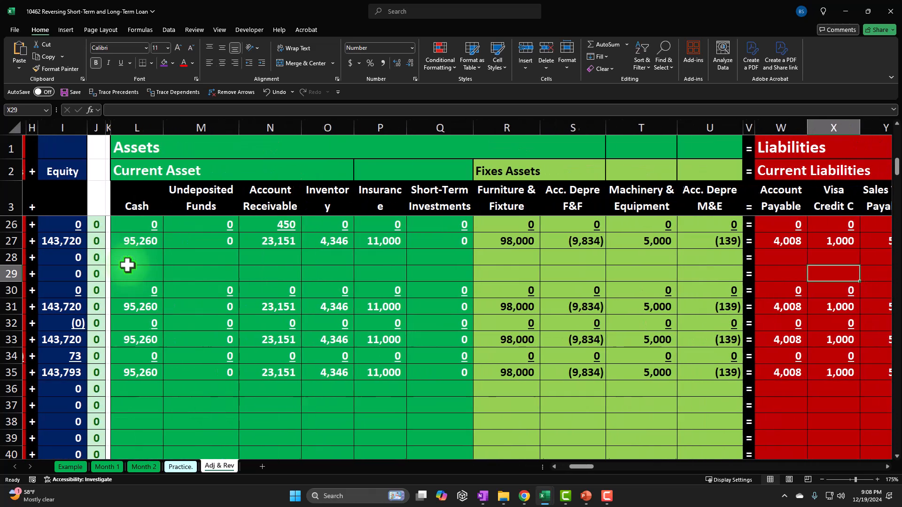
key(Right)
key(Right)
key(Right)
key(Right)
key(Right)
key(Right)
key(Right)
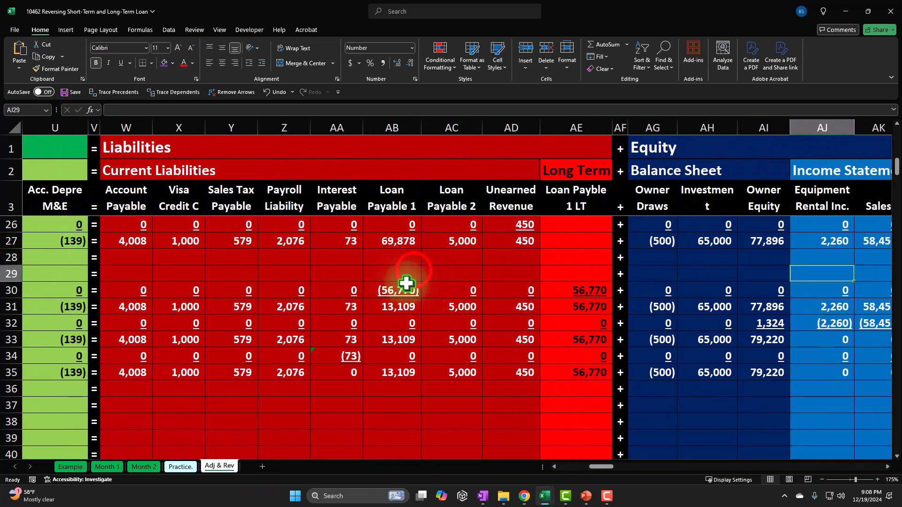
click(413, 270)
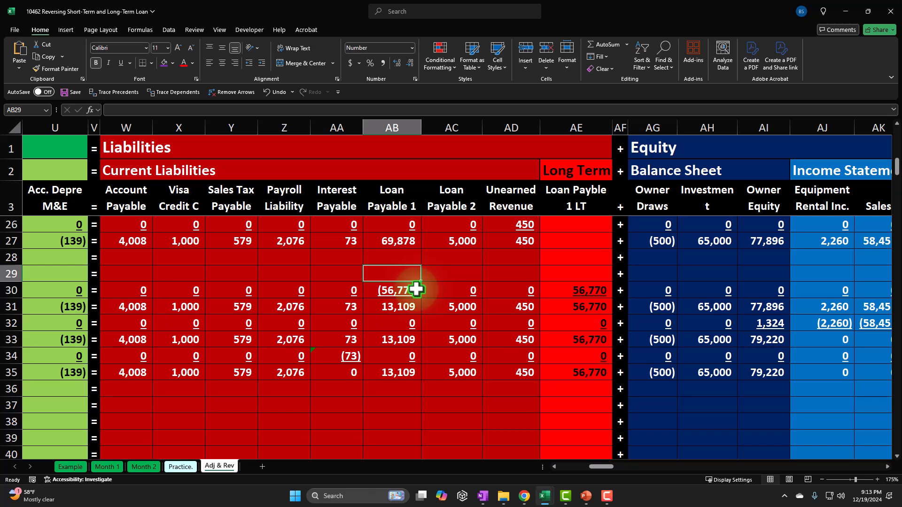
Examine the loan amortization table around month 2 and the formula behind the short-term portion
drag(604, 467, 757, 469)
scroll(651, 338, up, 7)
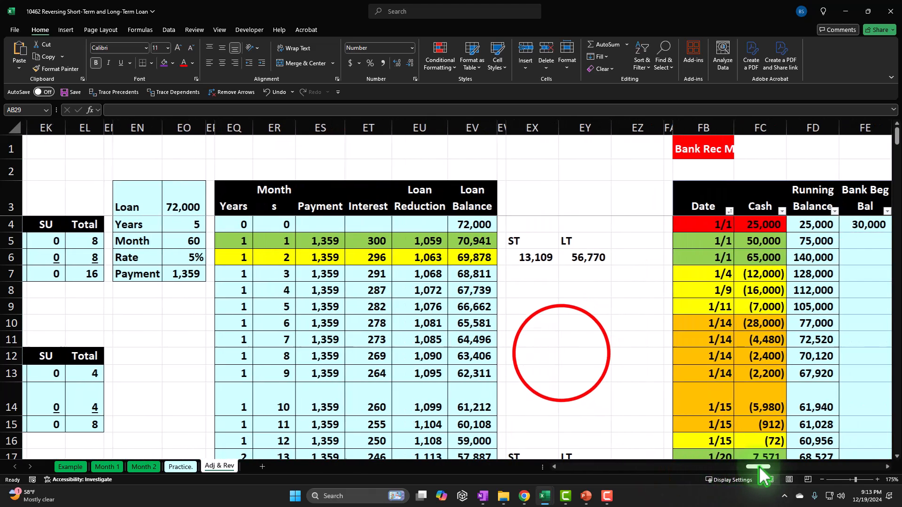
click(562, 356)
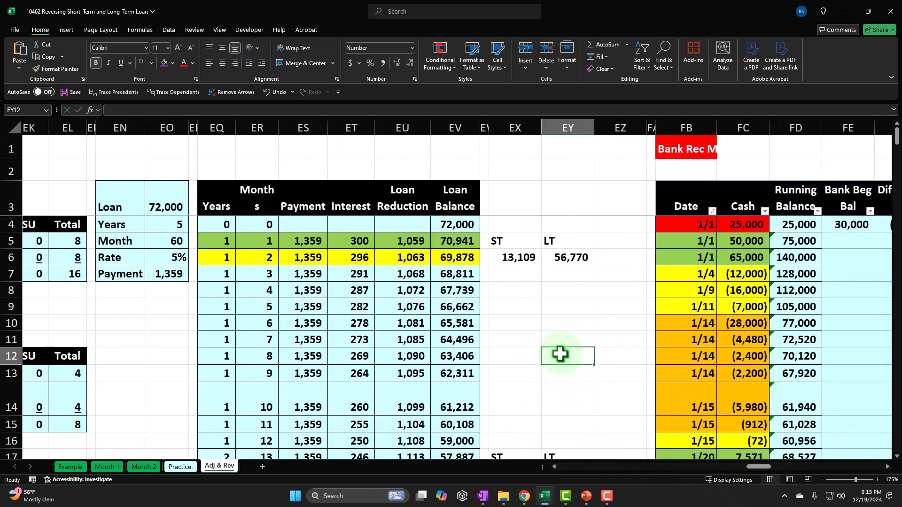
scroll(559, 354, down, 1)
scroll(559, 354, up, 1)
click(468, 259)
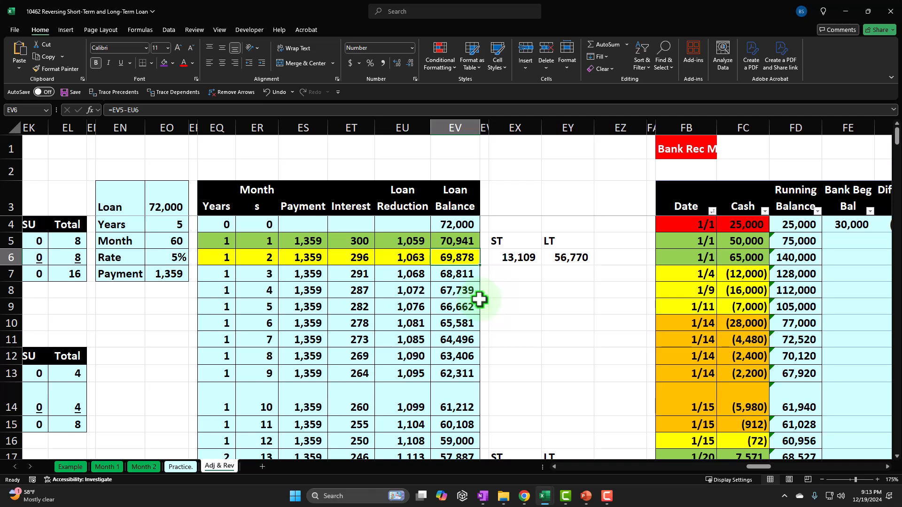
click(312, 277)
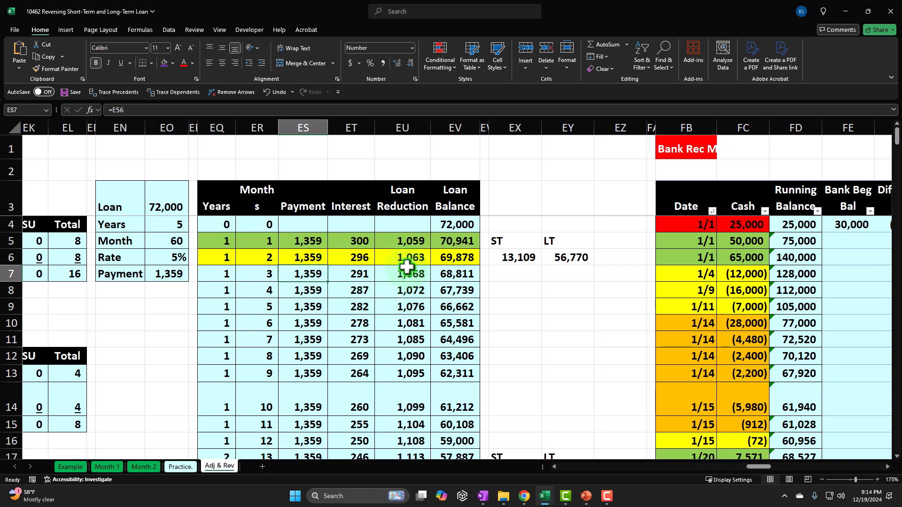
double_click(505, 258)
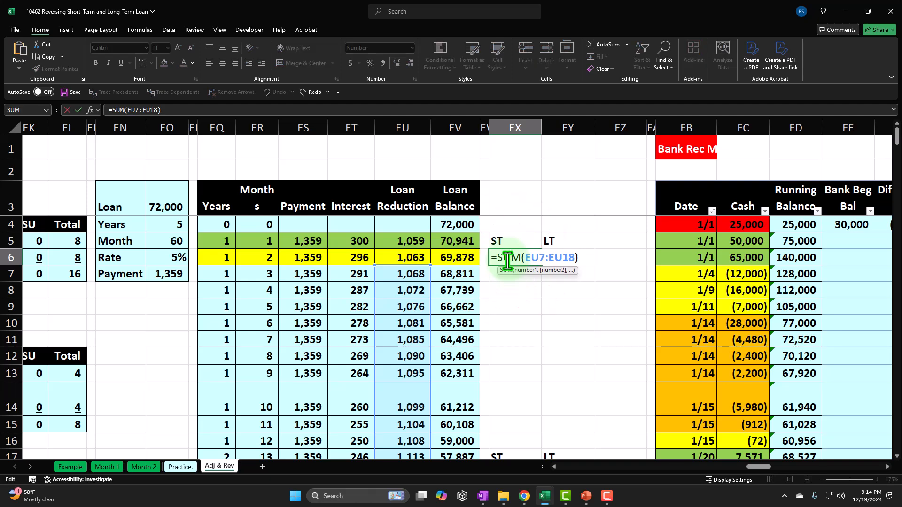
key(Return)
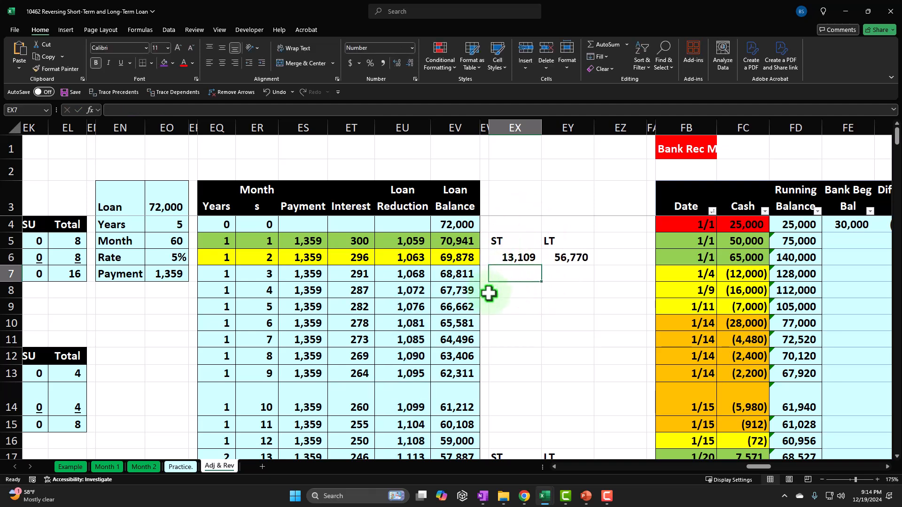
Compare the month 14 loan balance, the interest and principal amounts, and the combined short-term and long-term portions with the month 2 balance
scroll(486, 286, down, 1)
scroll(484, 285, down, 1)
click(466, 375)
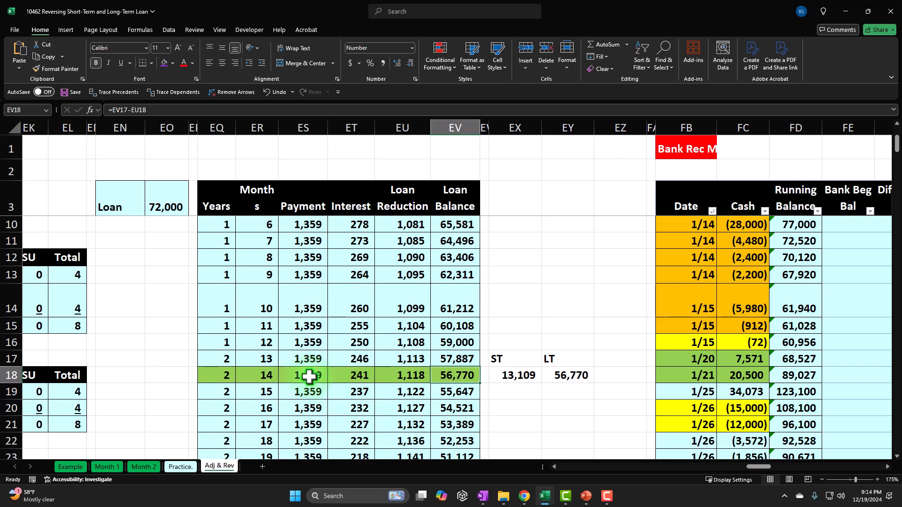
scroll(379, 371, up, 1)
scroll(378, 372, up, 1)
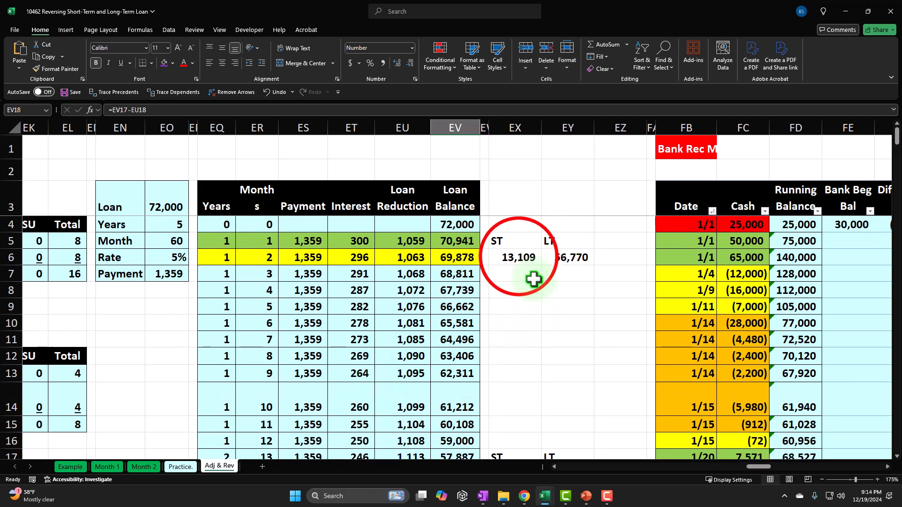
drag(518, 256, 548, 256)
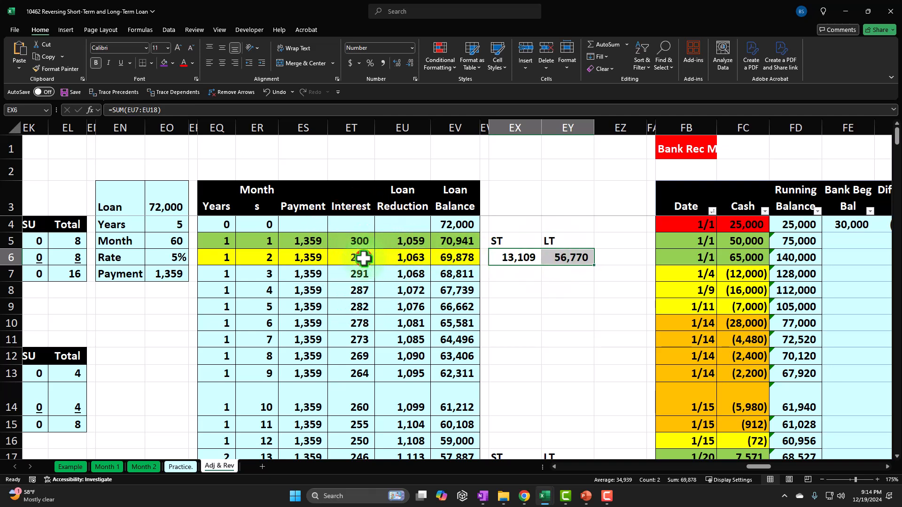
drag(359, 258, 395, 258)
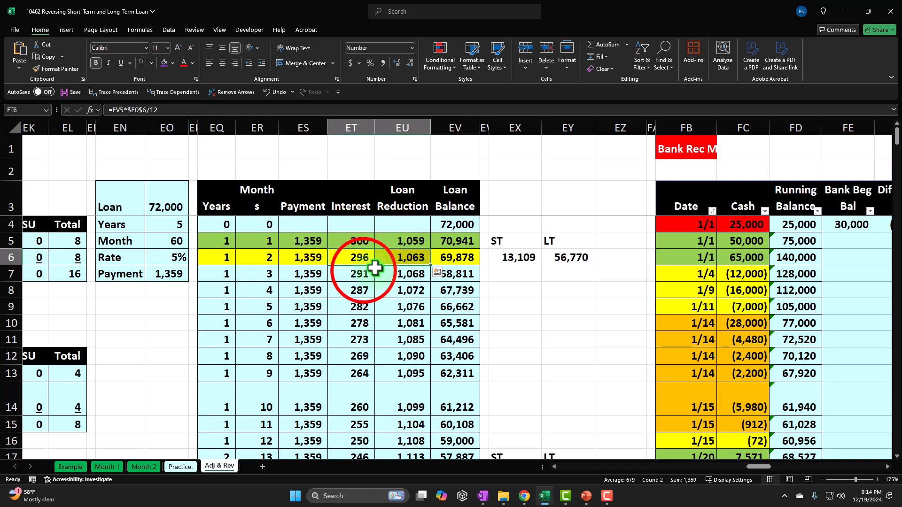
drag(357, 274, 400, 290)
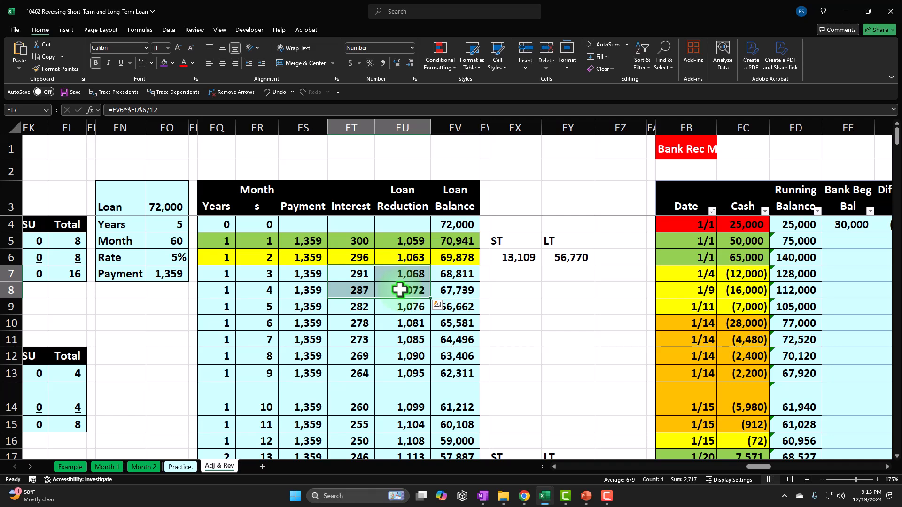
click(317, 244)
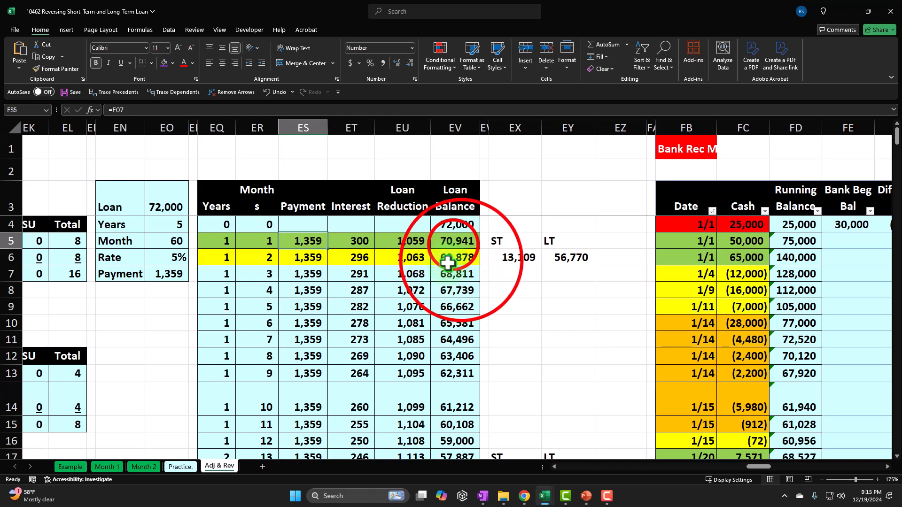
click(460, 260)
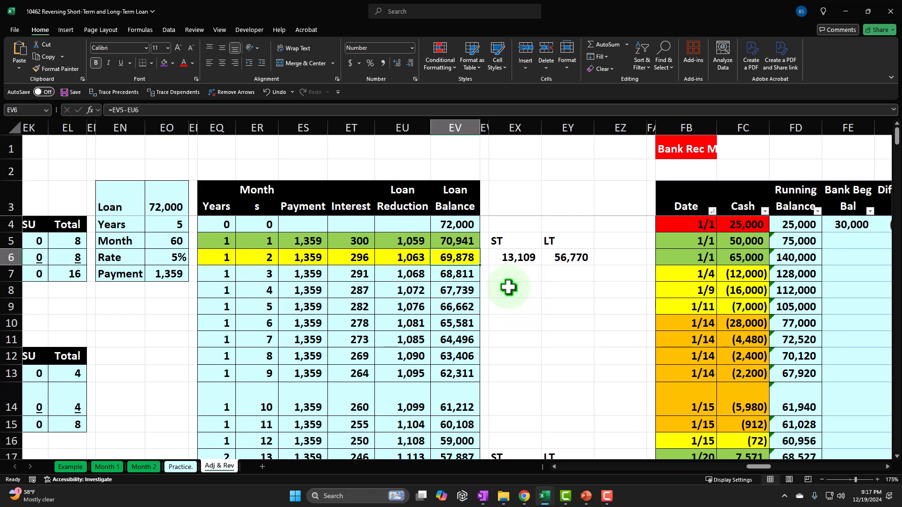
drag(517, 260, 553, 257)
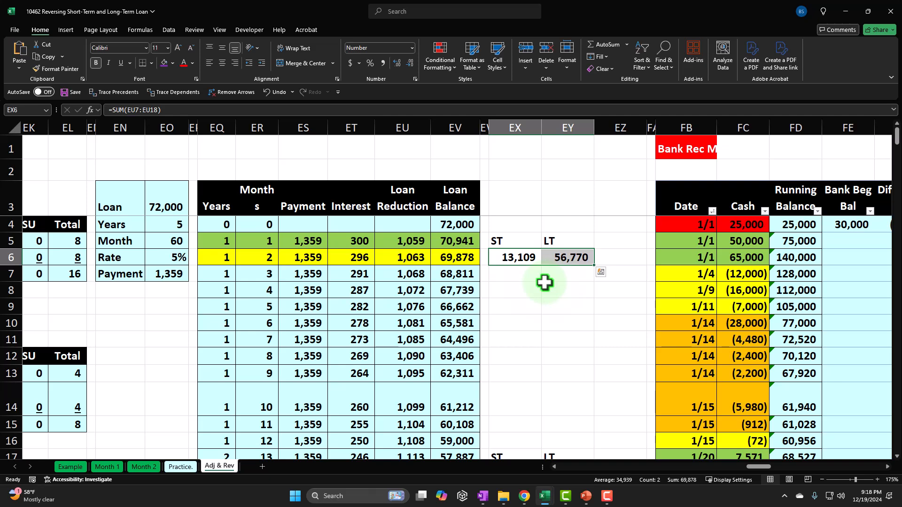
drag(522, 257, 546, 256)
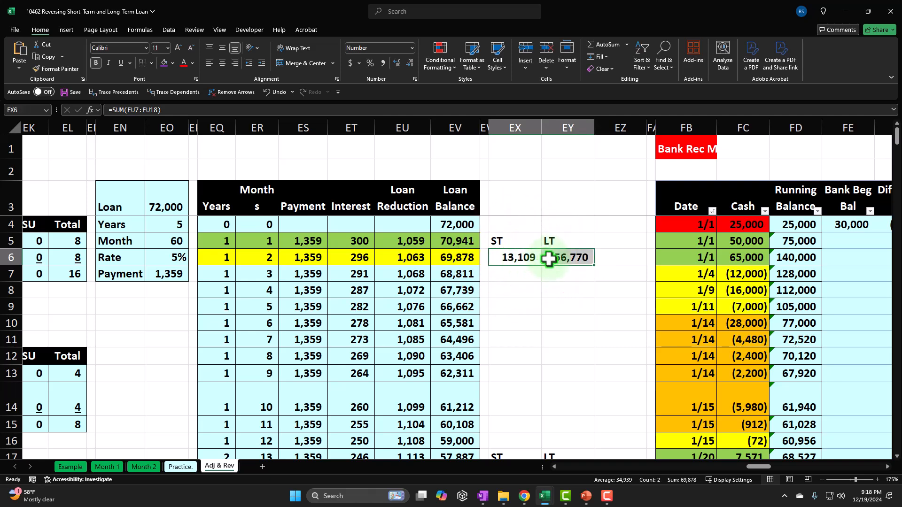
Inspect the loan payable accounts and their latest balances in row 46, below the unearned revenue reversing entry
drag(759, 466, 559, 470)
scroll(528, 423, down, 9)
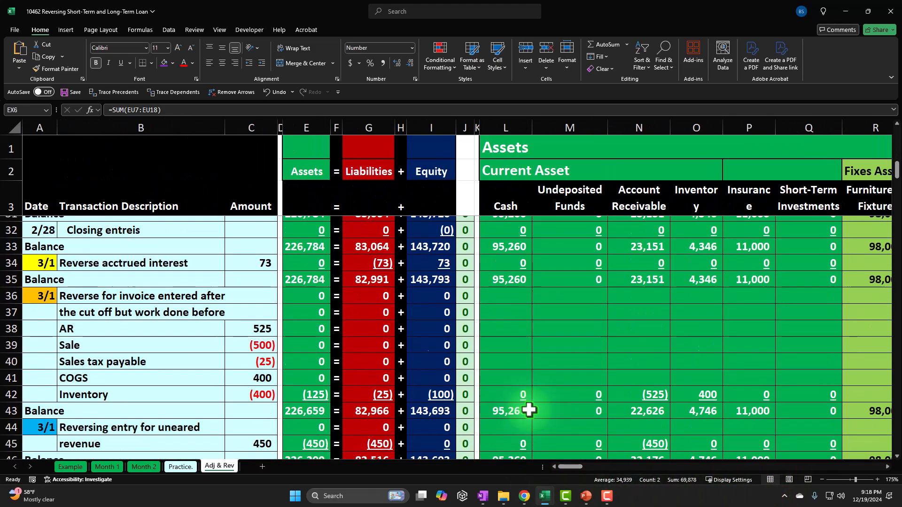
scroll(529, 411, down, 3)
click(555, 326)
key(Right)
key(Right)
key(Right)
key(Right)
key(Right)
key(Right)
key(Right)
key(Right)
key(Right)
key(Right)
key(Right)
key(Right)
key(Right)
key(Right)
key(Right)
key(Right)
key(Right)
key(Right)
key(Right)
key(Right)
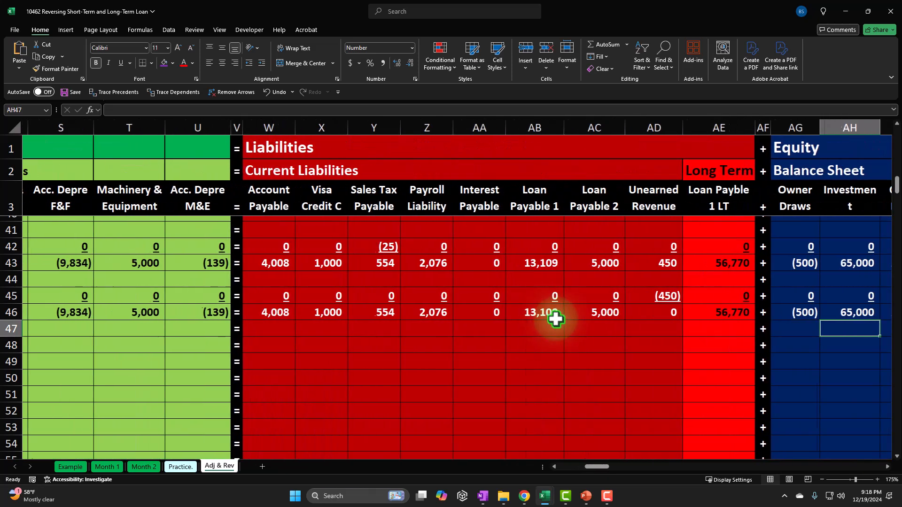
key(Right)
click(639, 201)
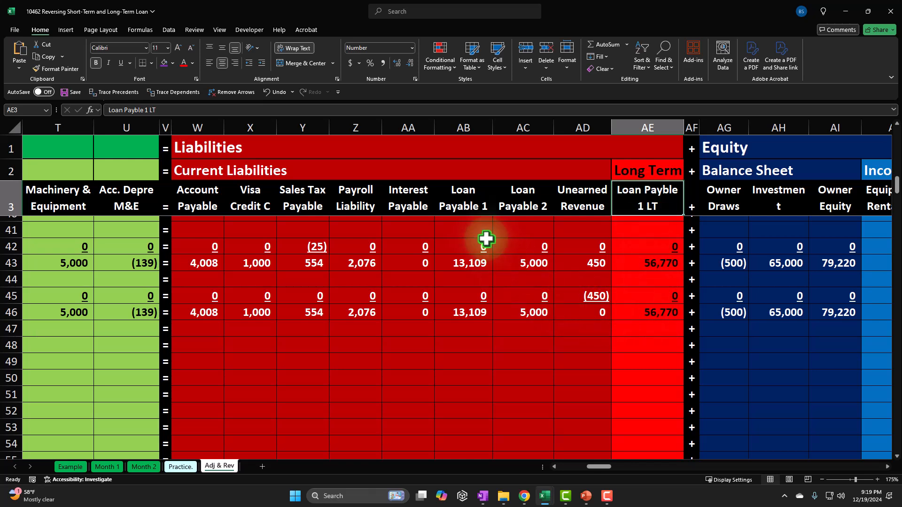
drag(463, 205, 516, 197)
click(526, 312)
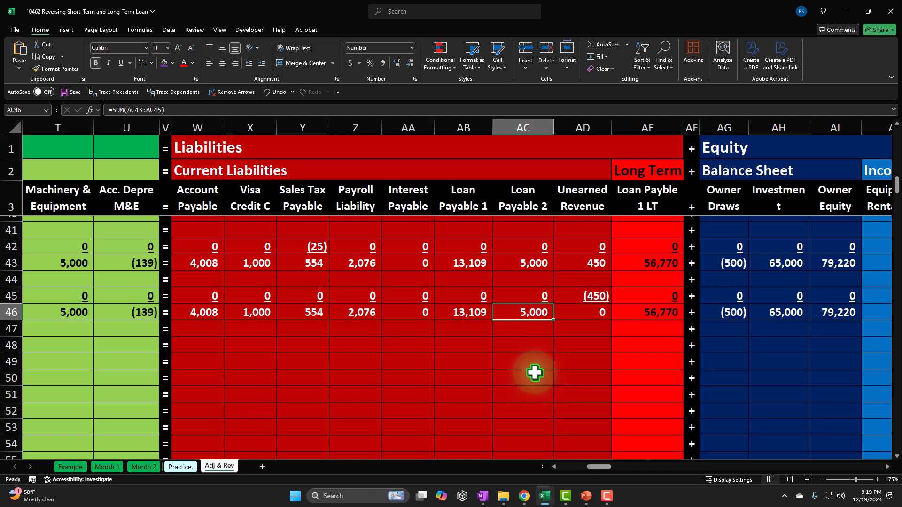
Compare the Loan Payable 1 balance with the Loan Payble 1 LT balance in row 46 and check their combined total
click(462, 311)
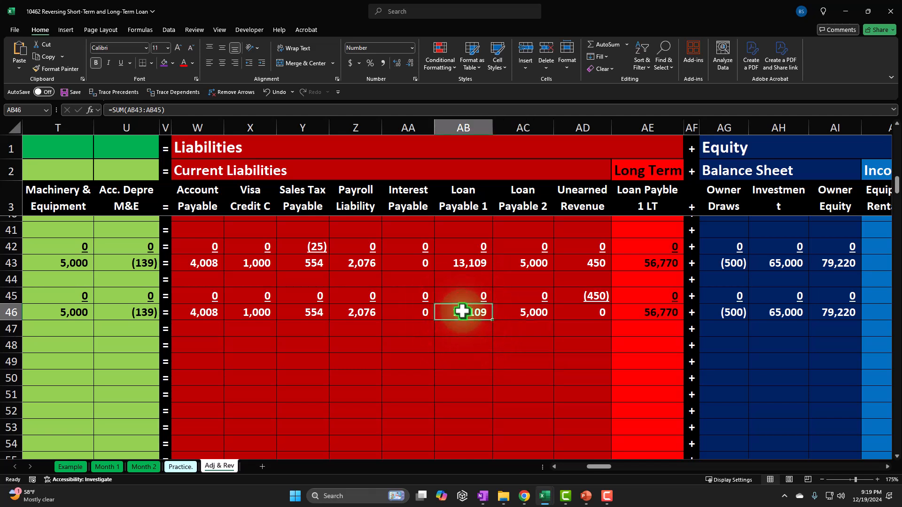
ctrl+click(638, 314)
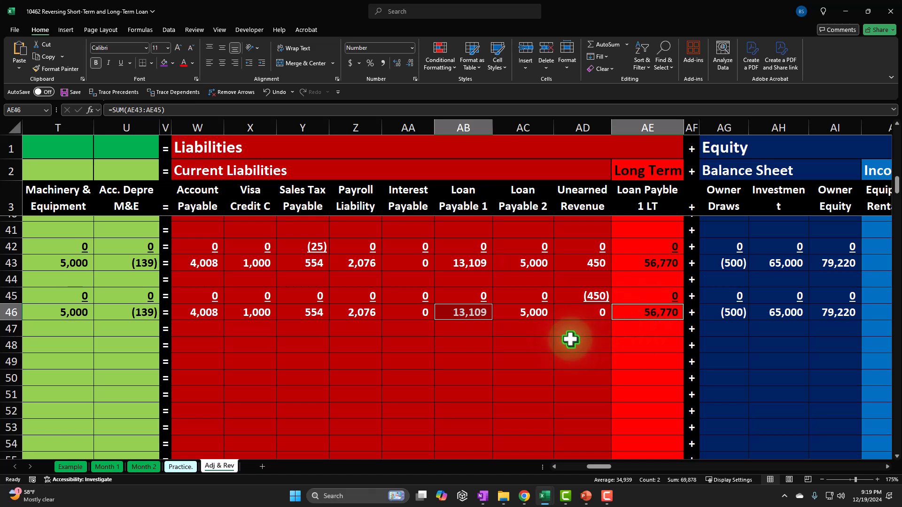
click(659, 315)
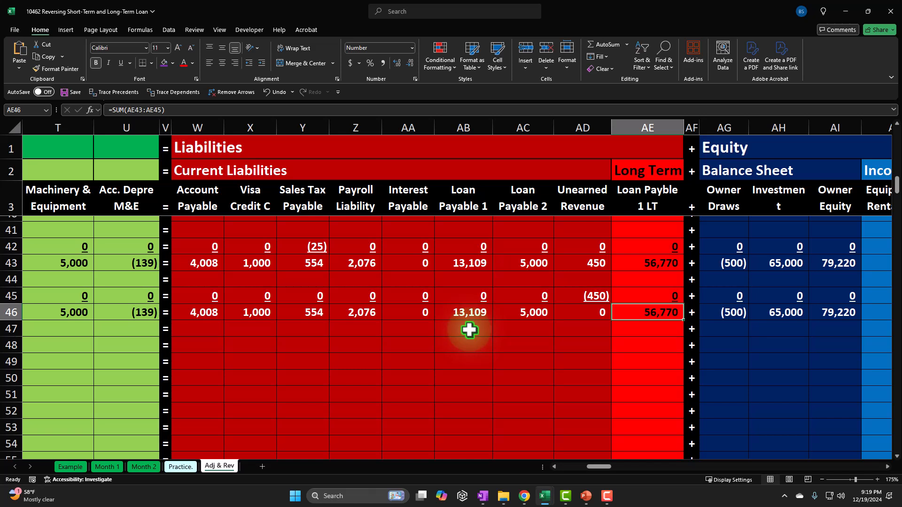
click(469, 314)
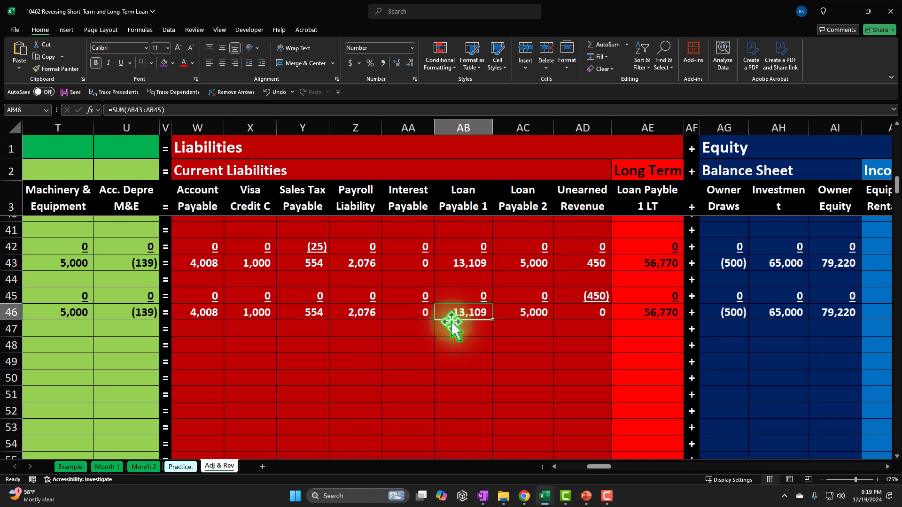
ctrl+click(657, 312)
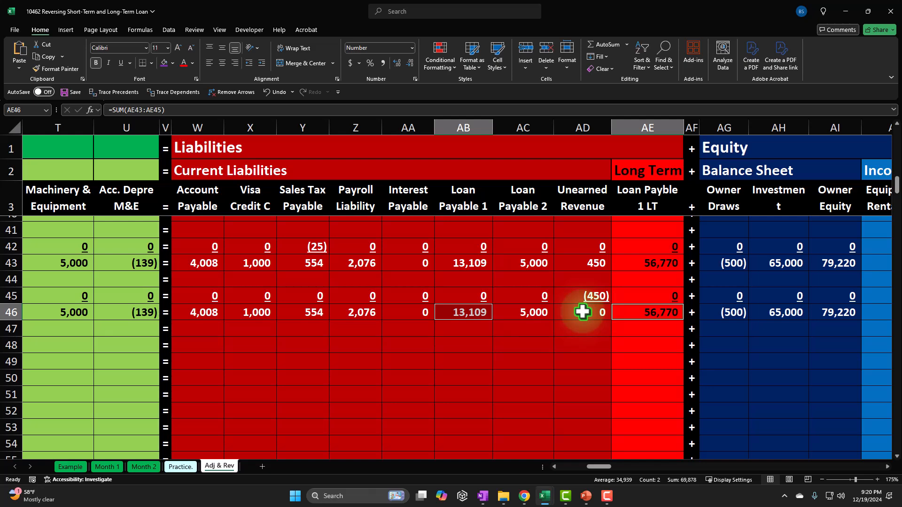
Enter the date 3/1 in A47 below the last balance row and fill the cell with purple
key(Home)
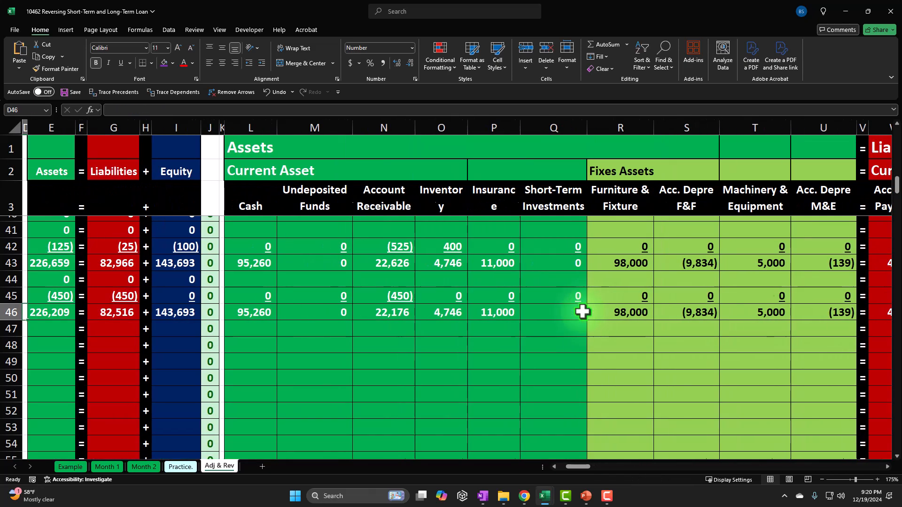
key(Down)
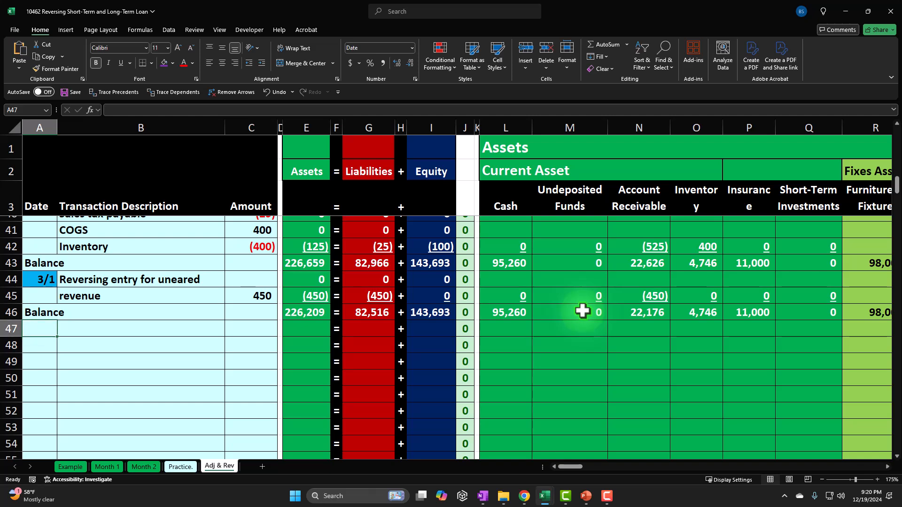
text(3/1)
key(ctrl+Return)
right_click(46, 328)
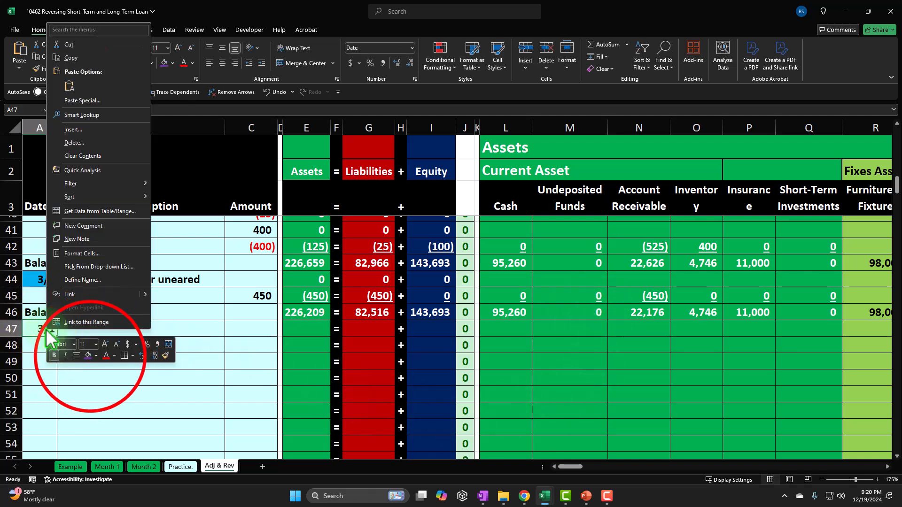
click(90, 356)
Enter the description "Reverse short term lonng term portion" in B47 and continue it with "of loan balances" in B48
click(90, 329)
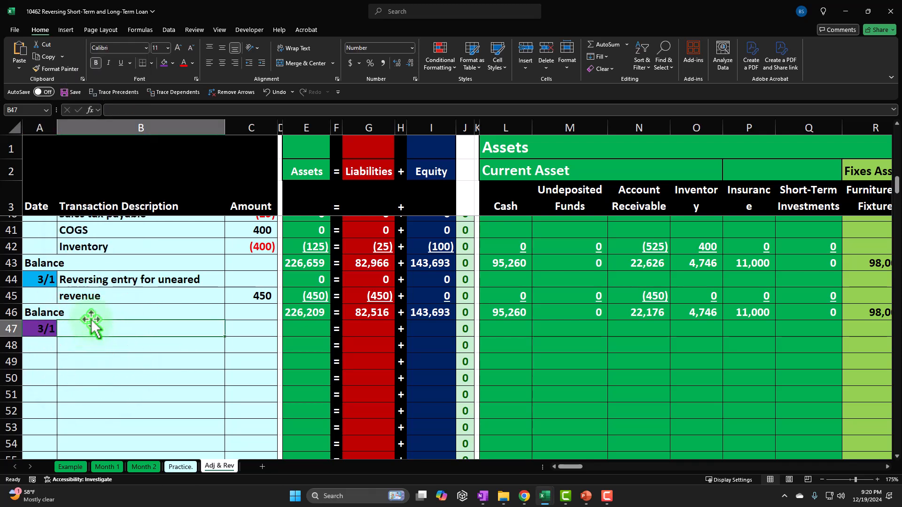
text(Revere)
key(BackSpace)
key(BackSpace)
key(BackSpace)
key(BackSpace)
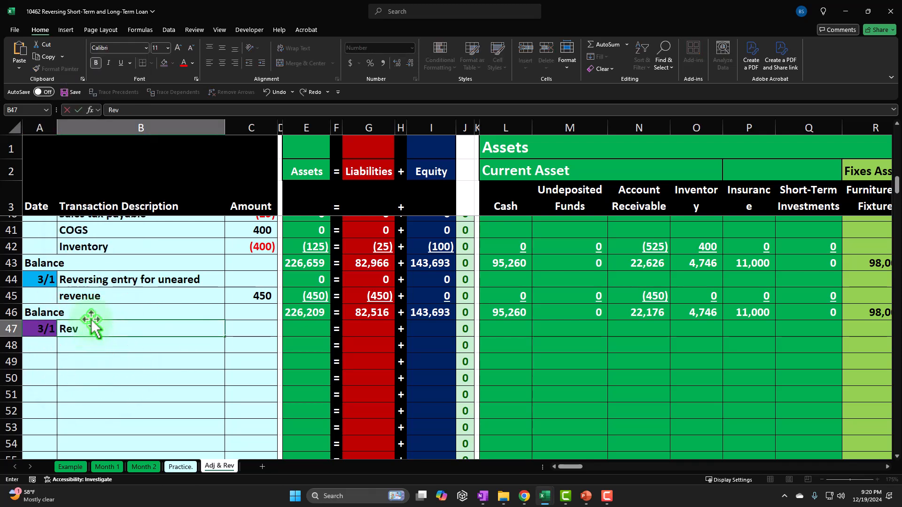
text(verse short term lo)
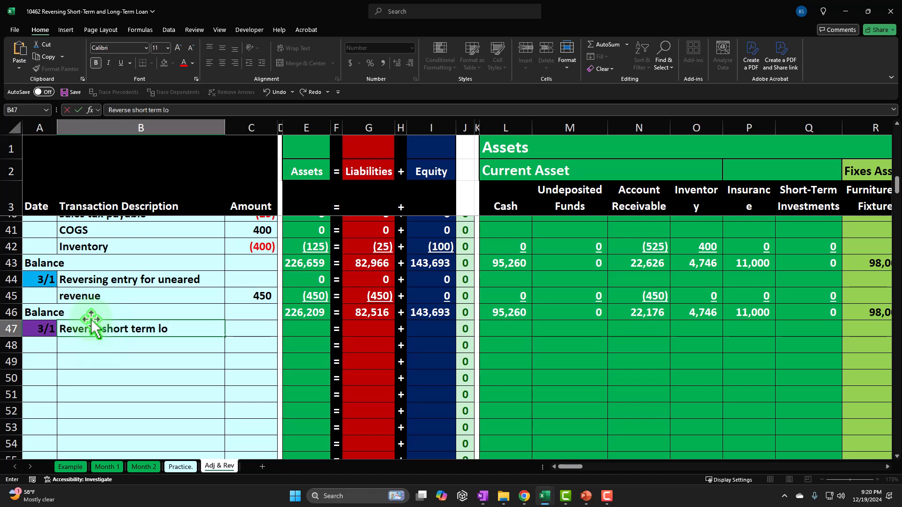
text(nng term portion)
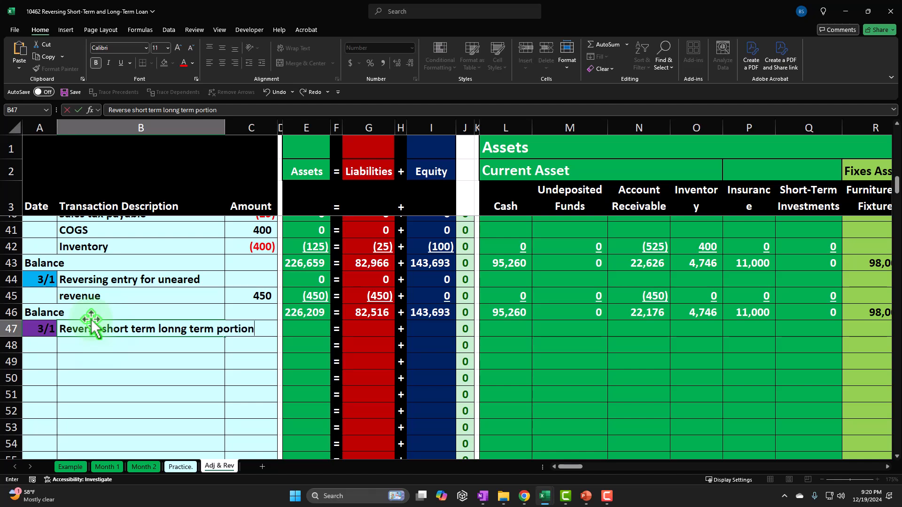
key(Return)
text(of loan balances)
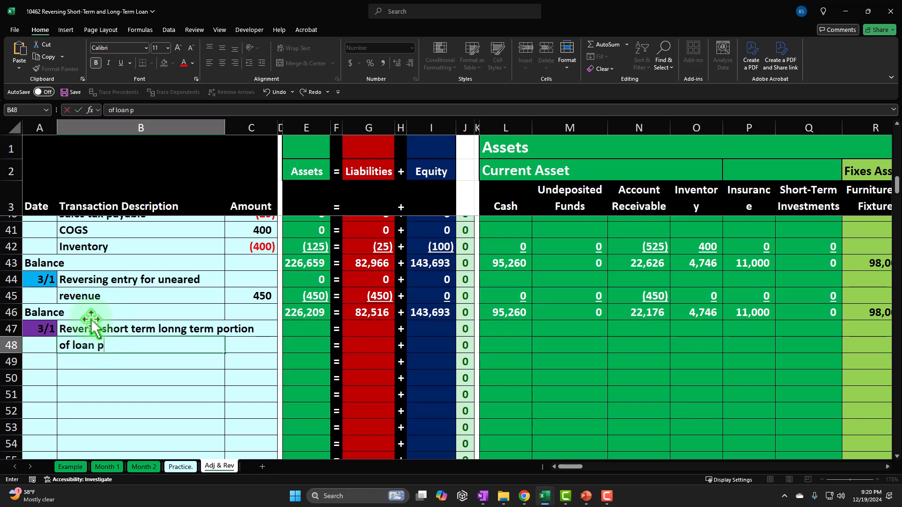
key(Tab)
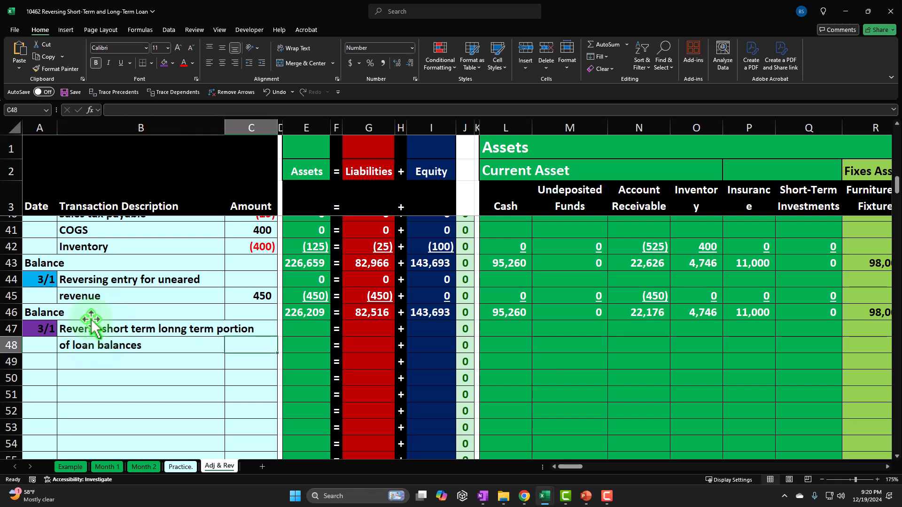
Link the amount in C48 to the short term portion of the 2/28 loan adjustment in C30
key(Right)
key(Right)
key(Left)
key(Left)
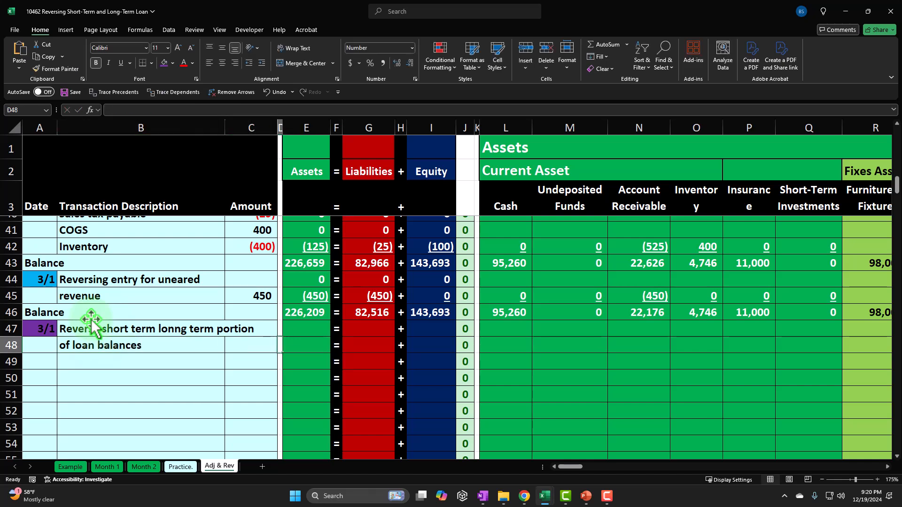
text(=)
key(Up)
key(Up)
key(Up)
key(Up)
key(Up)
key(Up)
key(Up)
key(Up)
key(Up)
key(Up)
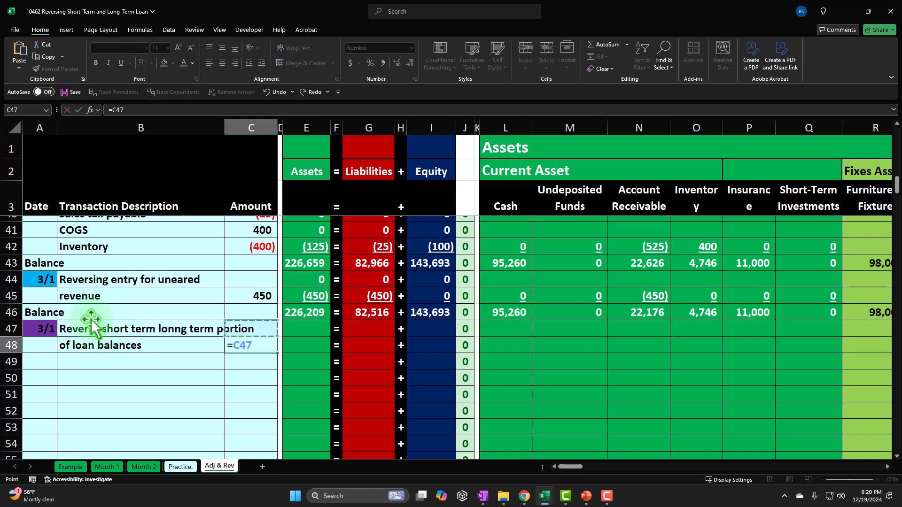
key(Up)
key(Up)
key(Up)
key(Up)
key(Up)
key(Up)
key(Up)
key(Up)
key(Up)
key(Up)
key(Up)
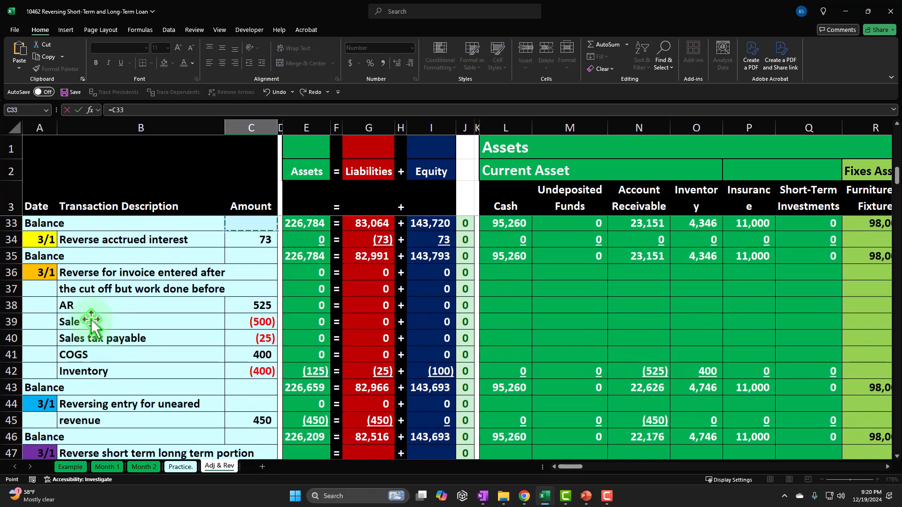
key(Down)
key(Down)
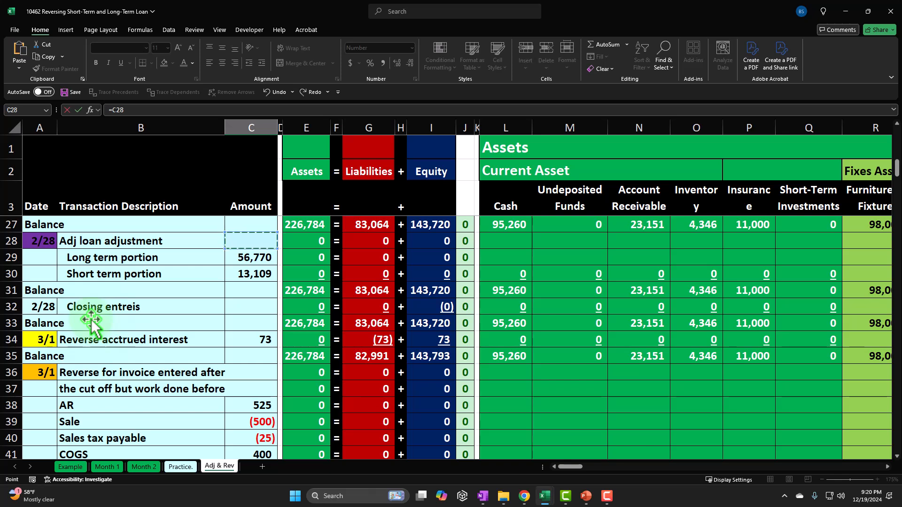
key(Down)
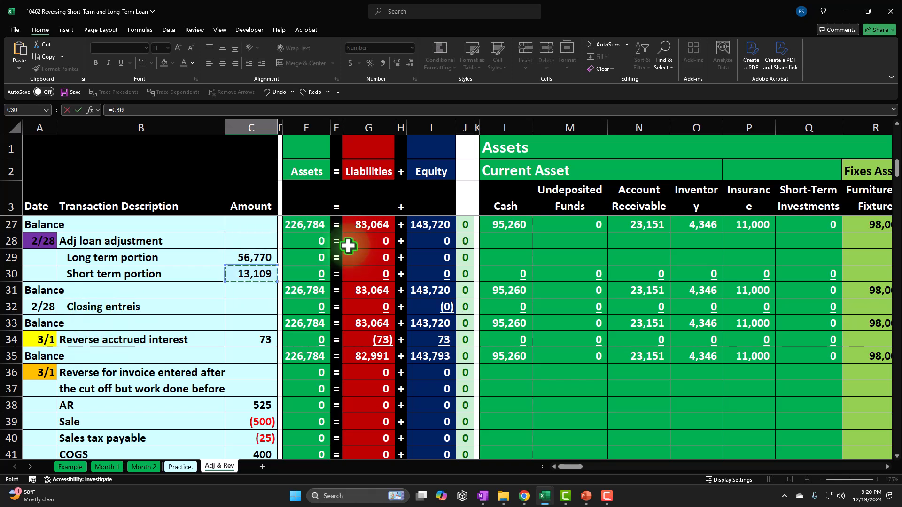
key(Return)
key(Up)
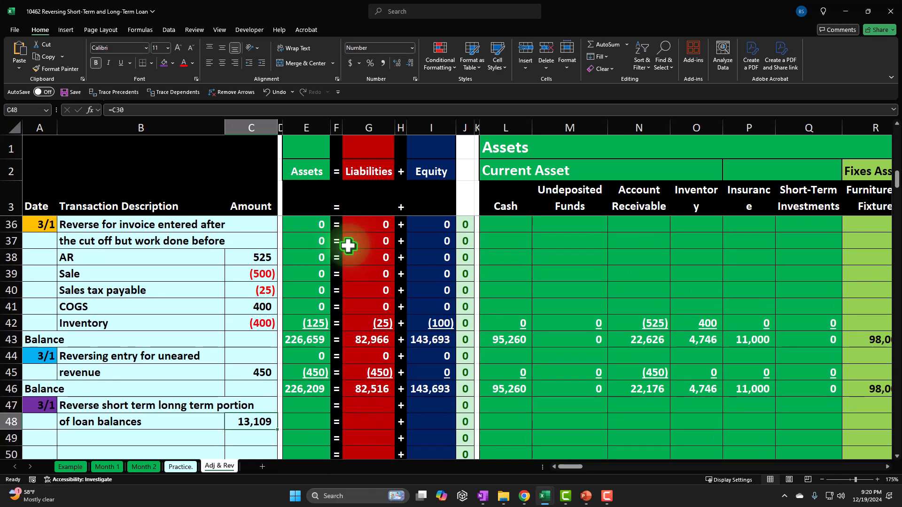
Link B49 to the "Long term portion" label in B29 of the 2/28 loan adjustment
key(Down)
key(Left)
text(+)
key(Up)
key(Up)
key(Up)
key(Up)
key(Up)
key(Up)
key(Up)
key(Up)
key(Up)
key(Up)
key(Up)
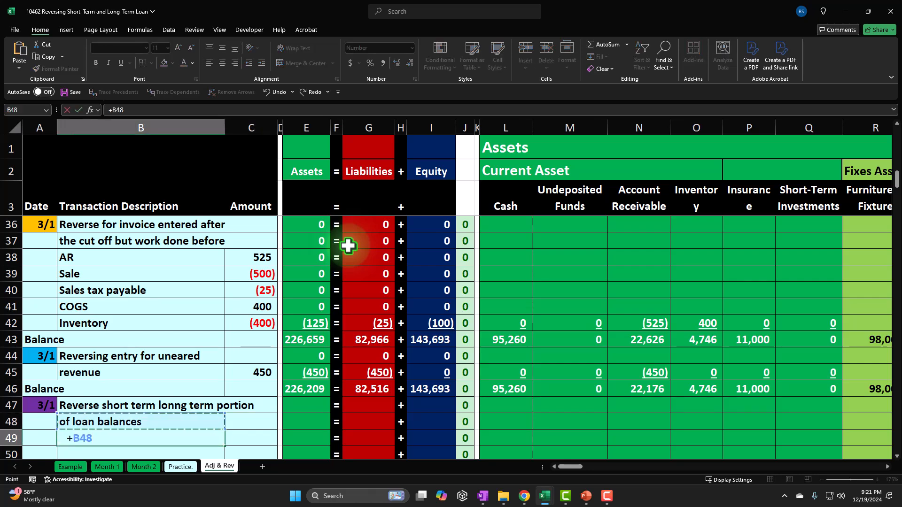
key(Up)
key(Up)
key(Up)
key(Up)
key(Up)
key(Up)
key(Up)
key(Up)
key(Up)
key(Up)
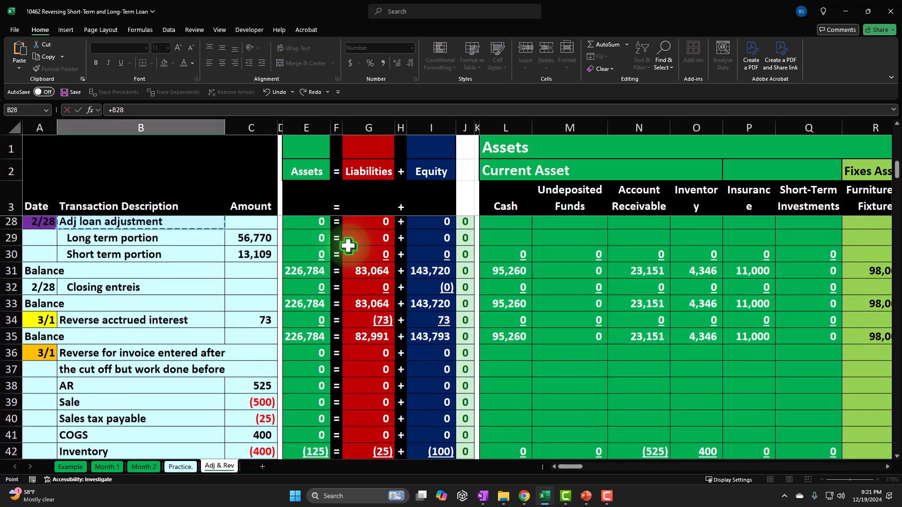
key(Down)
key(Return)
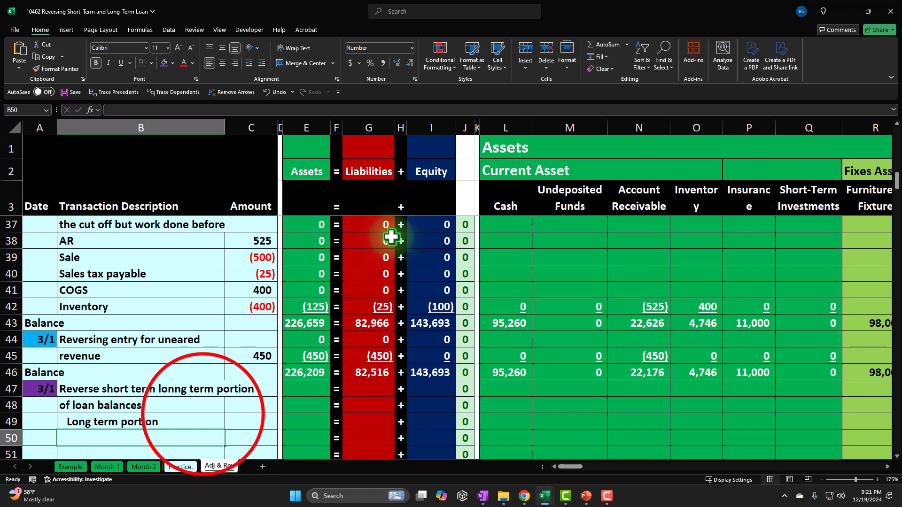
Copy the label link in B49 across B49:C50 to bring in both loan portion labels and amounts, and check the copied amounts
click(203, 415)
drag(225, 429, 280, 446)
click(174, 434)
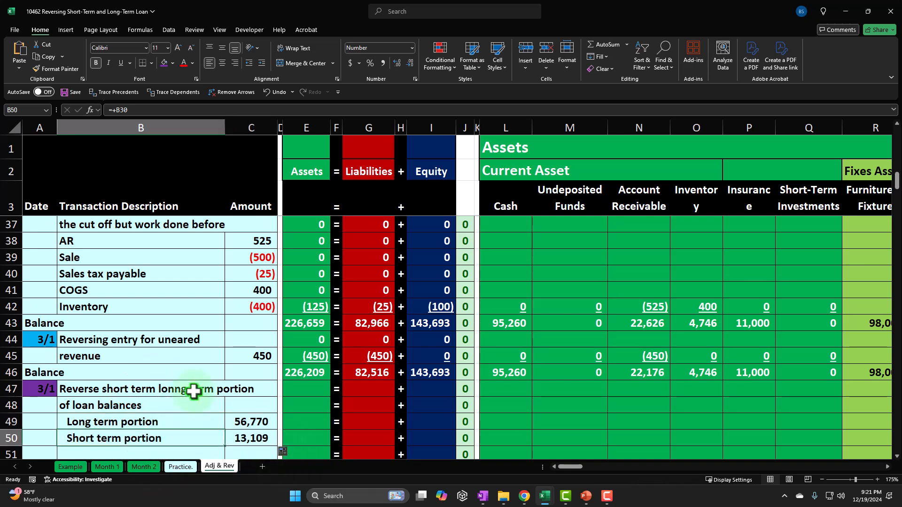
scroll(277, 399, down, 1)
drag(256, 374, 257, 385)
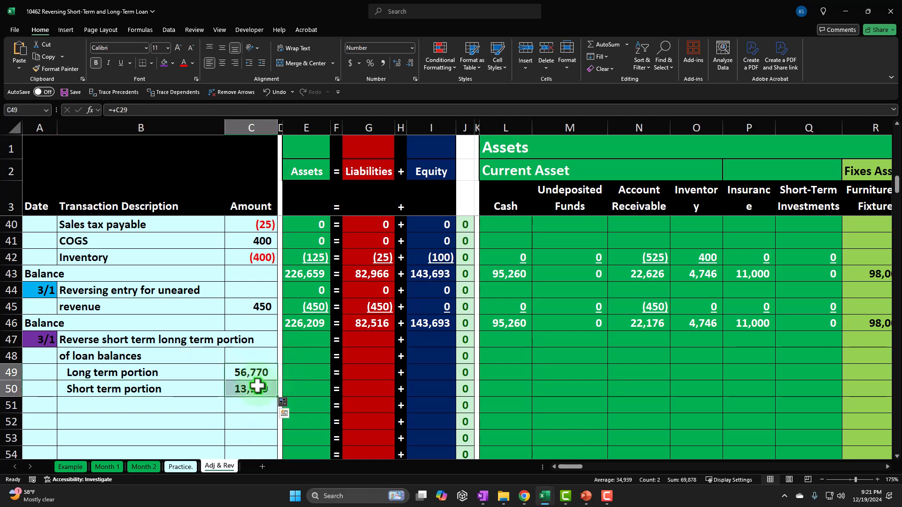
click(266, 372)
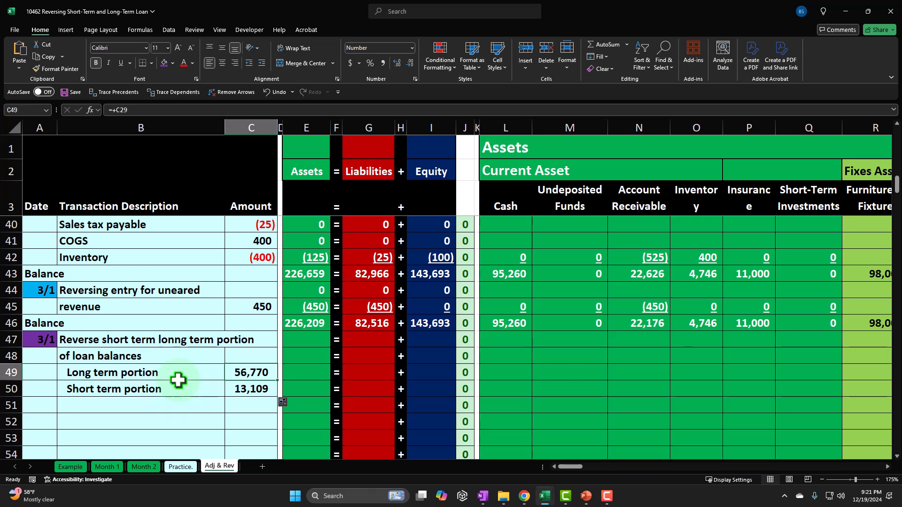
Link the Loan Payable 1 cell AB50 to the long term portion amount in C49
key(Down)
key(Right)
key(Right)
key(Right)
key(Right)
key(Right)
key(Right)
key(Right)
key(Right)
key(Right)
key(Right)
key(Right)
key(Right)
key(Right)
key(Right)
key(Right)
key(Right)
key(Right)
key(Right)
key(Right)
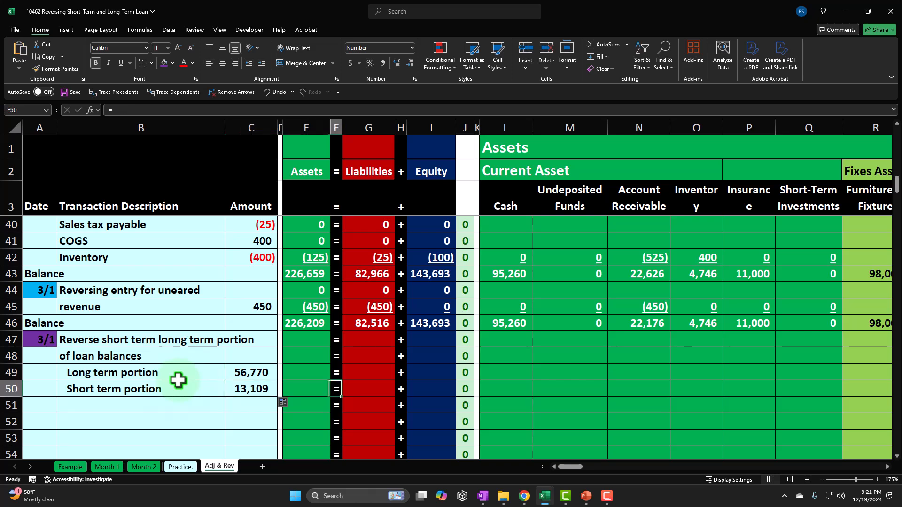
key(Right)
key(Right)
key(Right)
key(Right)
key(Right)
key(Right)
key(Right)
key(Right)
key(Right)
key(Right)
key(Right)
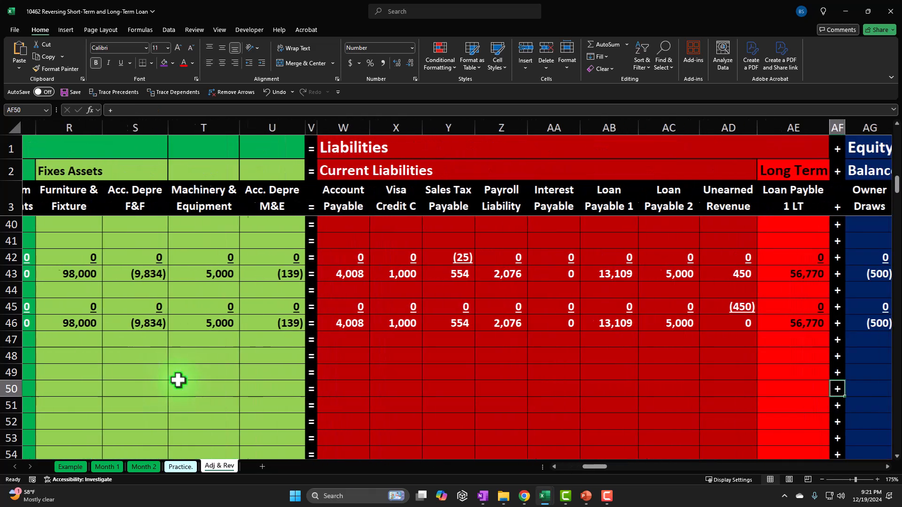
key(Left)
key(Left)
key(Left)
key(Left)
key(Left)
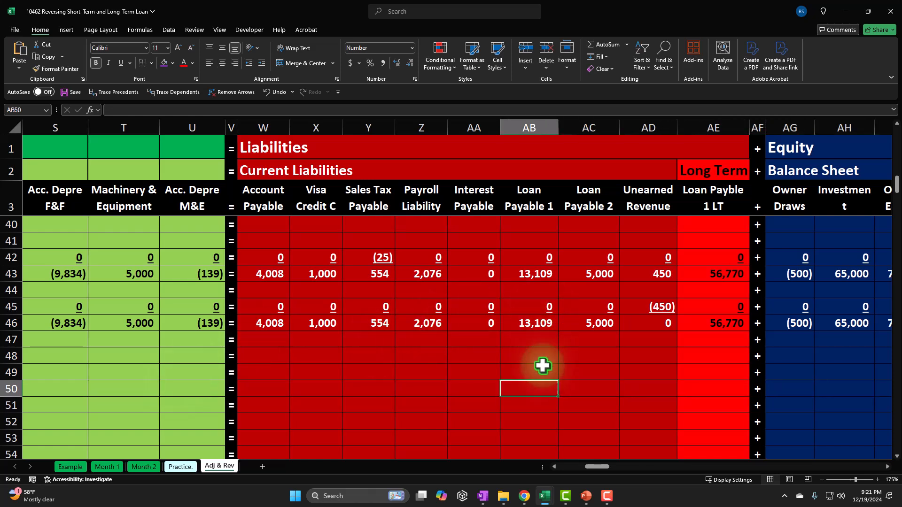
text(=)
key(Left)
key(Left)
key(Left)
key(Left)
key(Left)
key(Left)
key(Left)
key(Left)
key(Left)
key(Left)
key(Left)
key(Left)
key(Left)
key(Left)
key(Left)
key(Left)
key(Left)
key(Left)
key(Left)
key(Left)
key(Left)
key(Left)
key(Left)
key(Left)
key(Left)
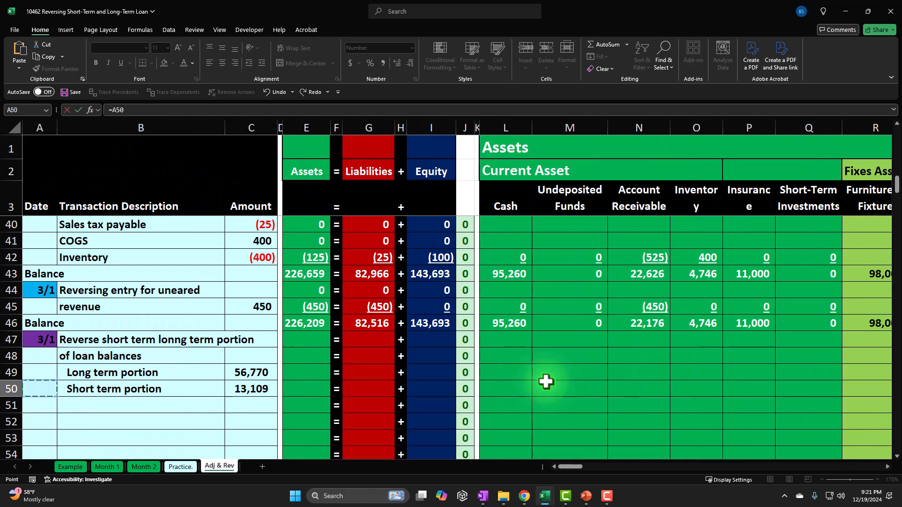
key(Up)
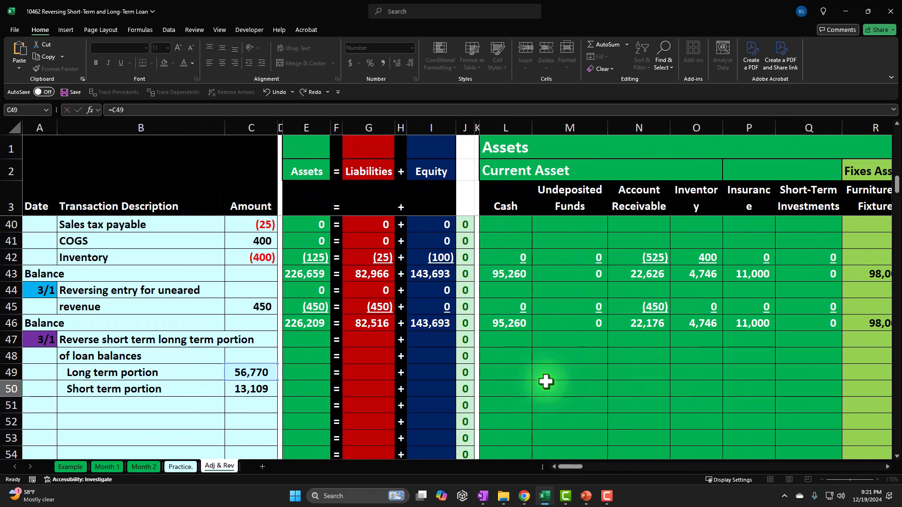
key(Return)
Link the Loan Payable 1 LT cell AE50 to the negative of the long term portion amount in C49
key(Right)
key(Right)
key(Right)
key(Right)
key(Up)
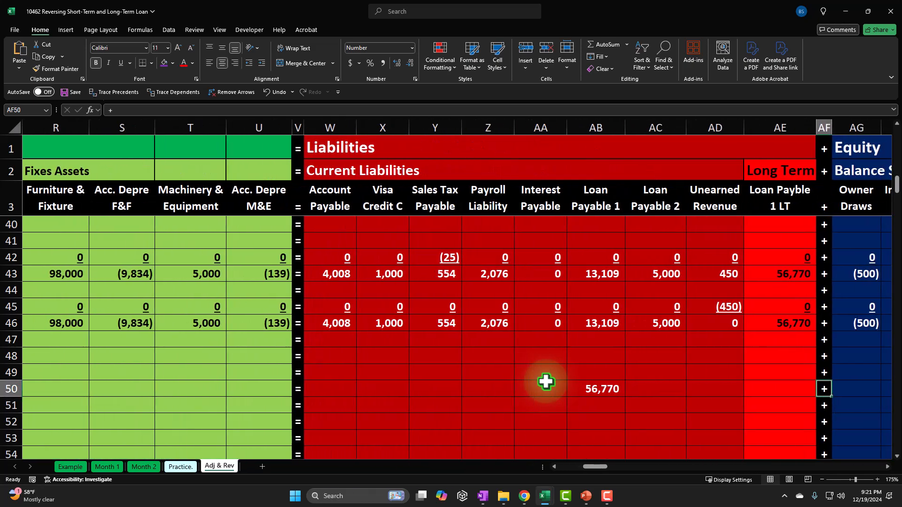
key(Left)
text(-)
key(Left)
key(Left)
key(Left)
key(Left)
key(Left)
key(Left)
key(Left)
key(Left)
key(Left)
key(Left)
key(Left)
key(Left)
key(Left)
key(Left)
key(Left)
key(Left)
key(Left)
key(Left)
key(Left)
key(Left)
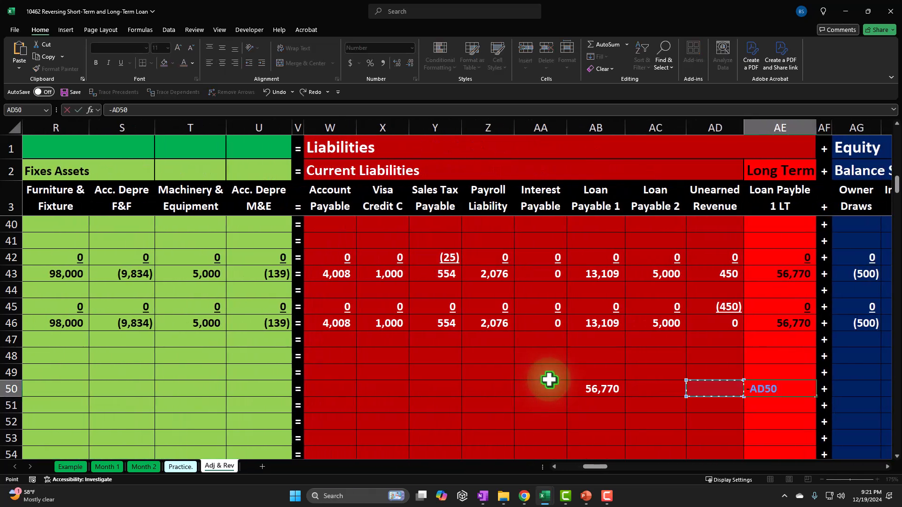
key(Left)
key(Left)
key(Left)
key(Left)
key(Left)
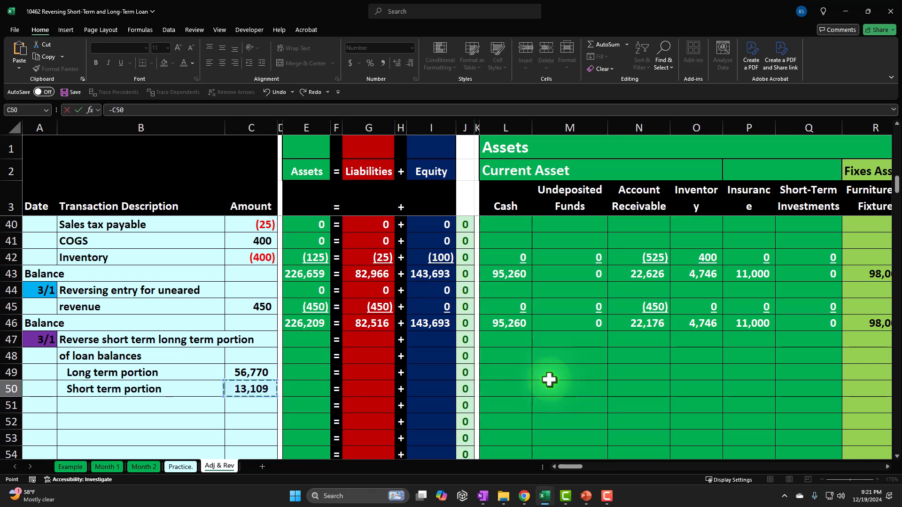
key(Return)
key(Up)
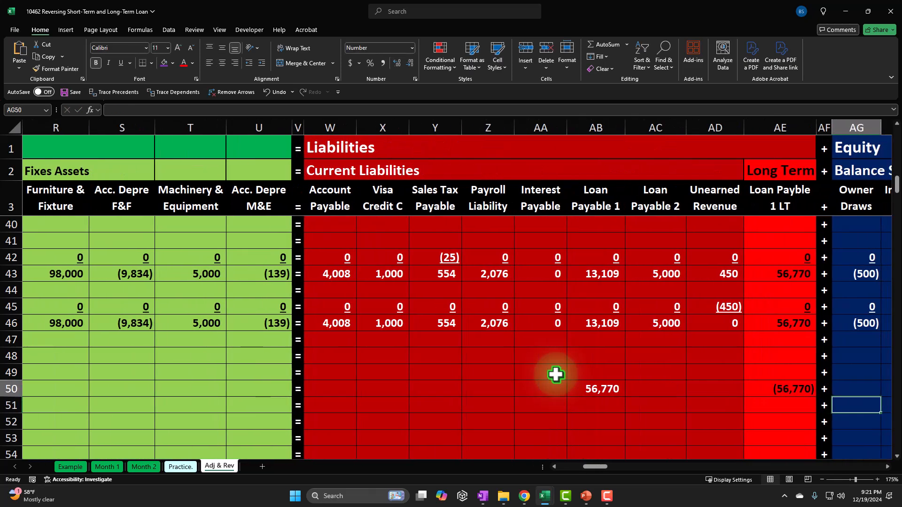
Enter 0 across row 50 from Cash L50 through Interest Payable AA50, undoing the overwrite of the Loan Payable 1 link
key(Right)
key(Left)
key(Left)
key(Left)
key(Left)
key(Left)
key(Left)
key(Left)
key(Left)
key(Left)
key(Left)
key(Left)
key(Left)
key(Left)
key(Left)
key(Left)
key(Left)
key(Left)
key(Left)
key(Left)
key(Left)
key(Right)
key(Right)
key(Right)
text(0)
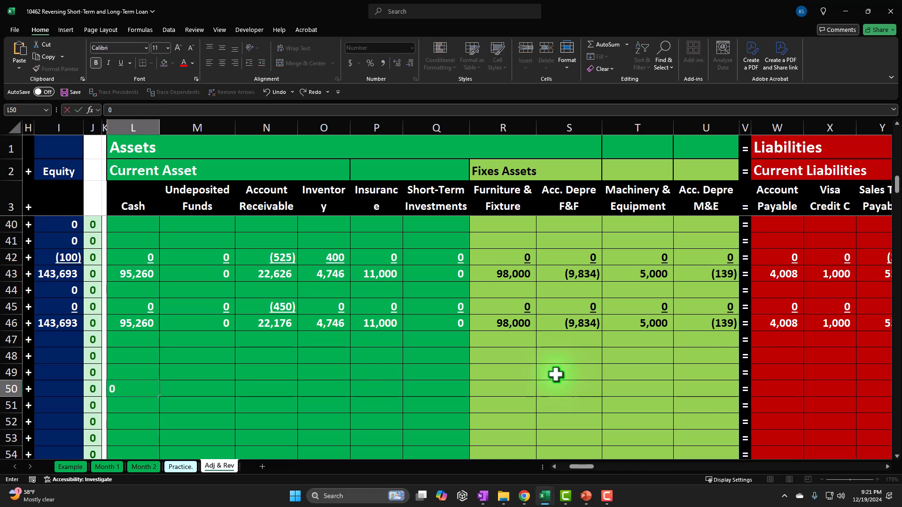
key(Tab)
text(0)
key(Tab)
text(0)
key(Tab)
text(0	0	0	0	0	0	0	0	)
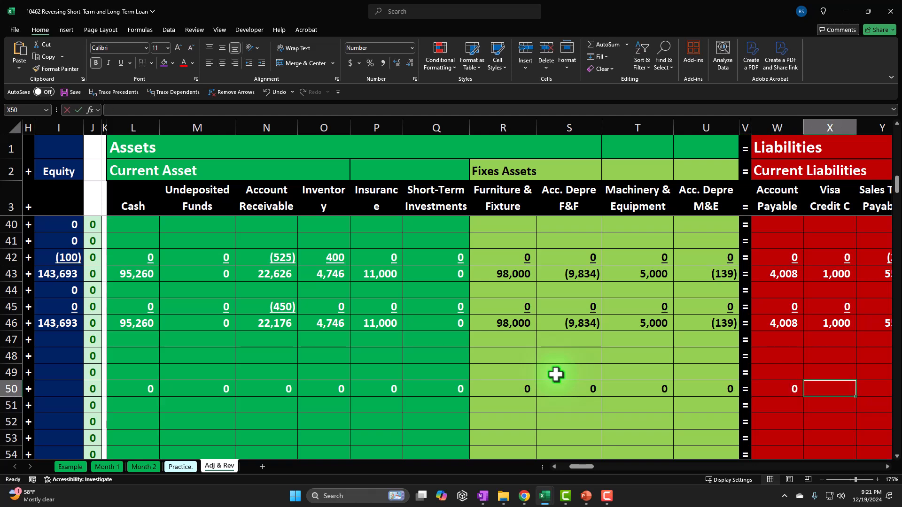
text(0	0	0	0	0)
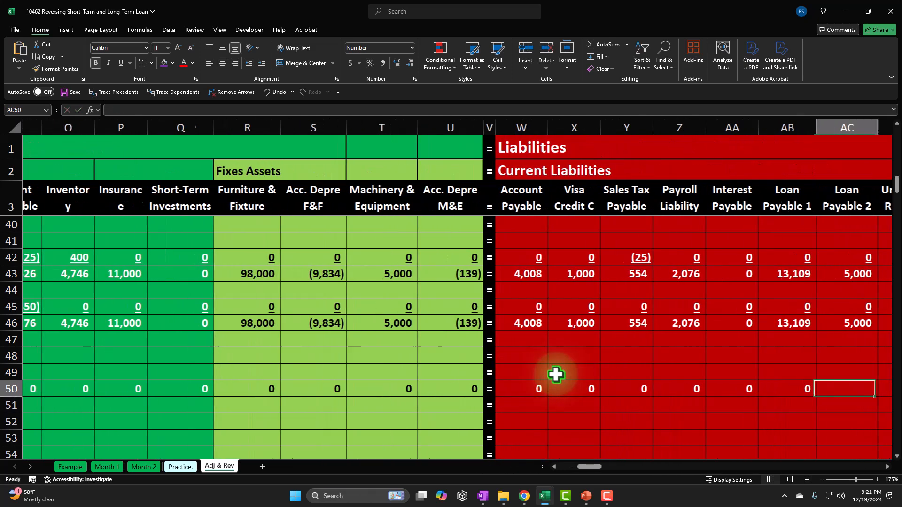
key(ctrl+z)
Enter 0 in Loan Payable 2 and Unearned Revenue of row 50, undoing the zero entered over the Loan Payable 1 LT link
key(Tab)
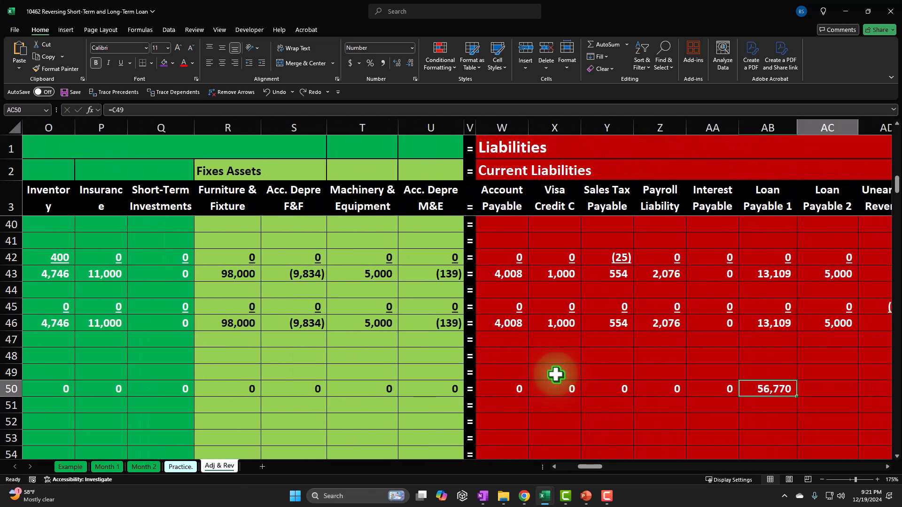
text(0)
key(Tab)
text(0)
key(Tab)
text(0)
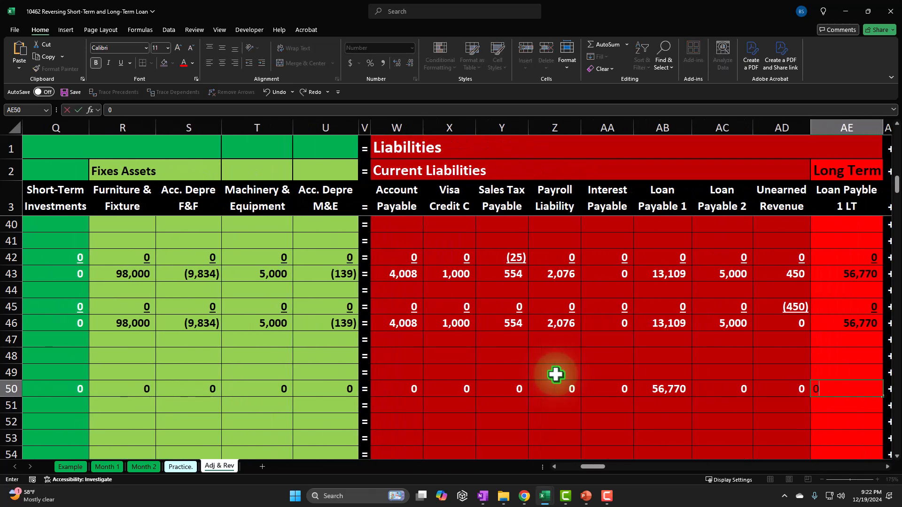
key(Return)
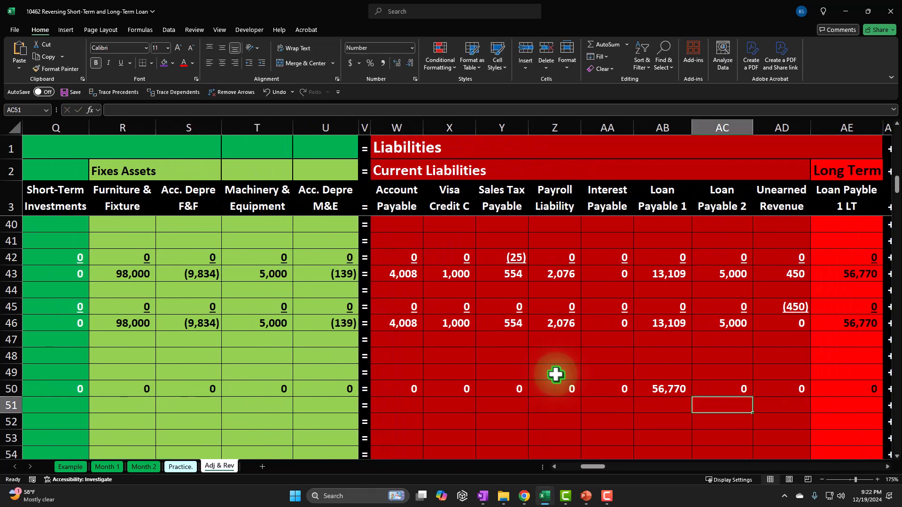
key(ctrl+z)
Enter 0 in every equity and income statement account of row 50, from Owner Draws AG50 through Interest Expense AY50
key(Tab)
key(Tab)
text(0)
key(Tab)
text(0)
key(Tab)
text(0)
key(Tab)
text(0	0	0	0	0	0)
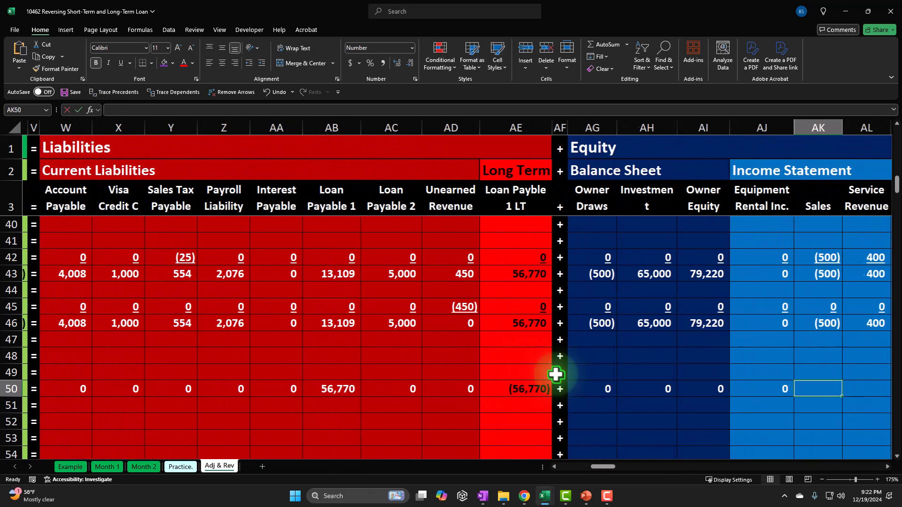
key(Tab)
text(0	0	0	0	0	0	)
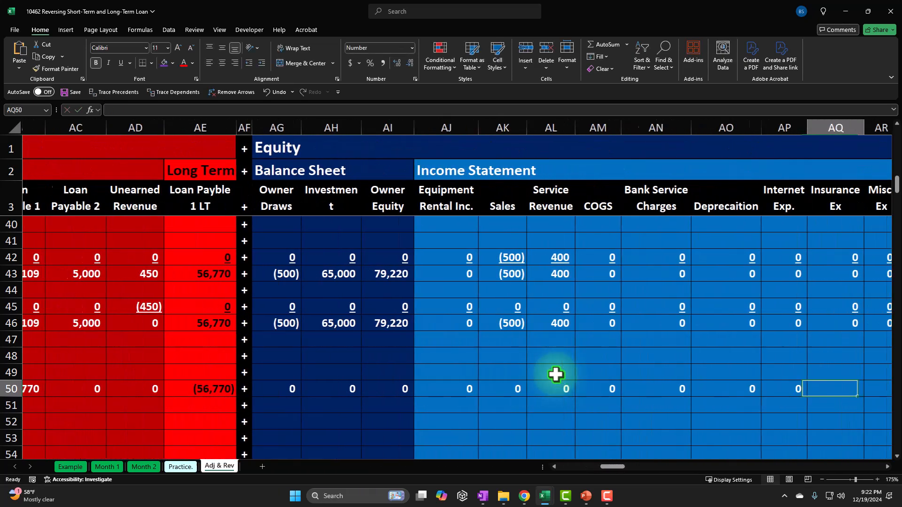
text(0	0	0	0	0)
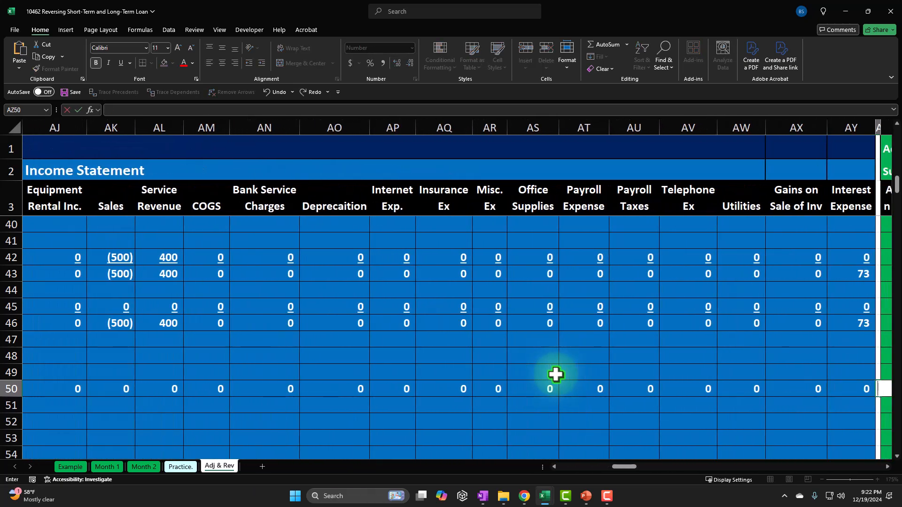
key(shift+Tab)
Underline the account entries of row 50 from Cash L50 through Interest Expense AY50
key(Left)
key(Left)
key(Left)
key(Left)
key(Left)
key(Left)
key(Left)
key(Left)
key(Left)
key(Left)
key(Left)
key(Left)
key(Left)
key(Left)
key(Left)
key(Left)
key(Left)
key(Left)
key(Left)
key(Left)
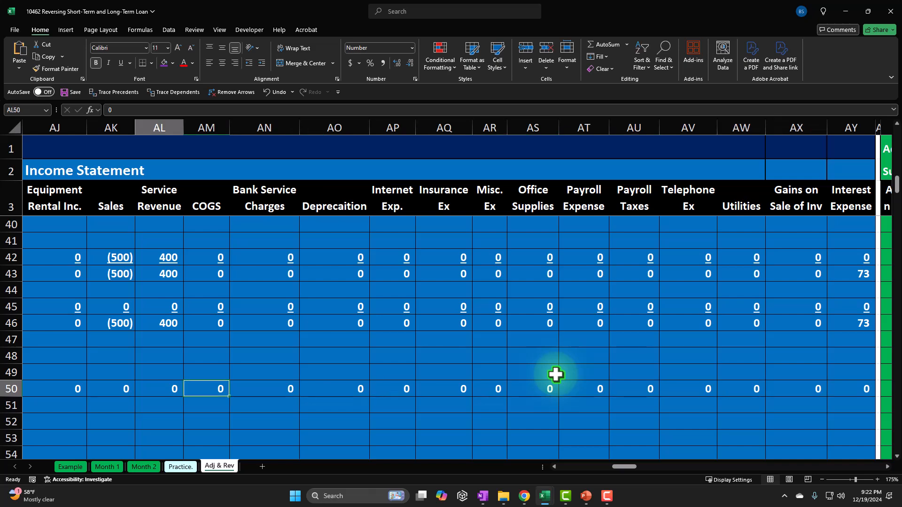
key(Left)
key(Left)
key(Left)
key(Left)
key(Left)
key(Left)
key(Left)
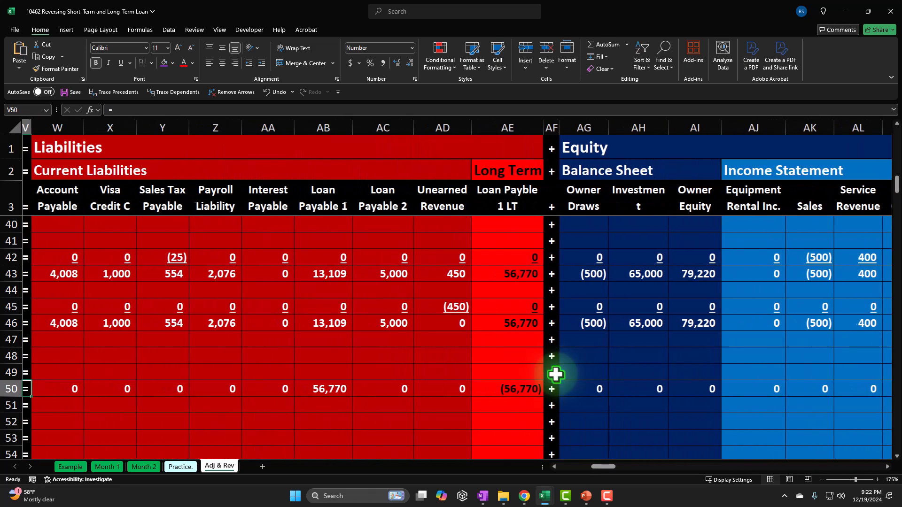
scroll(557, 374, down, 1)
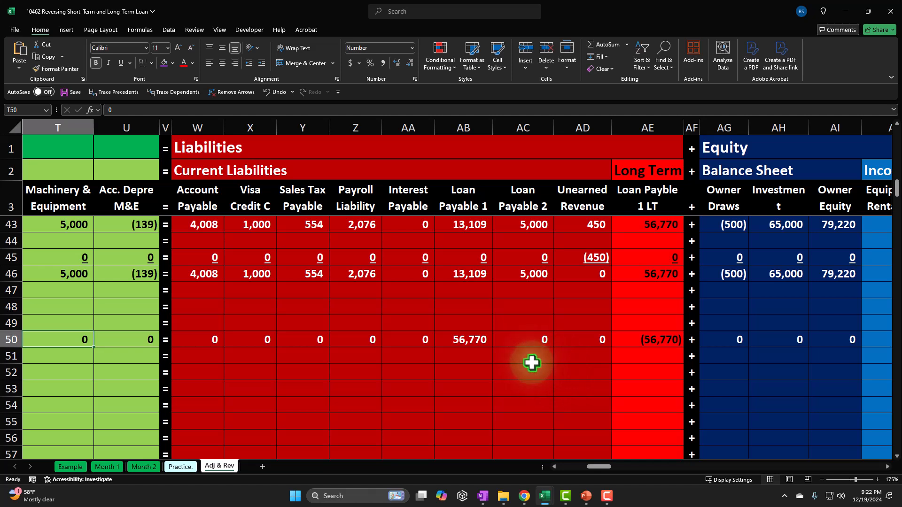
drag(598, 467, 572, 468)
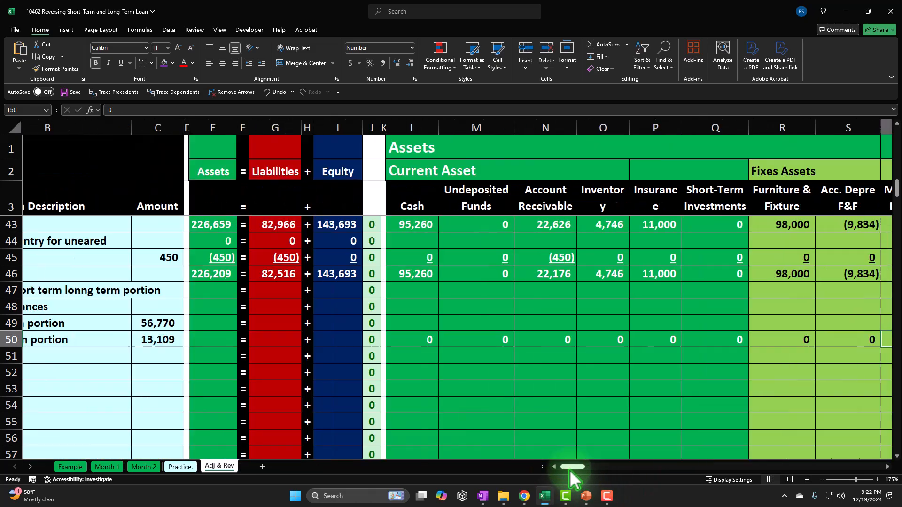
drag(452, 335, 856, 338)
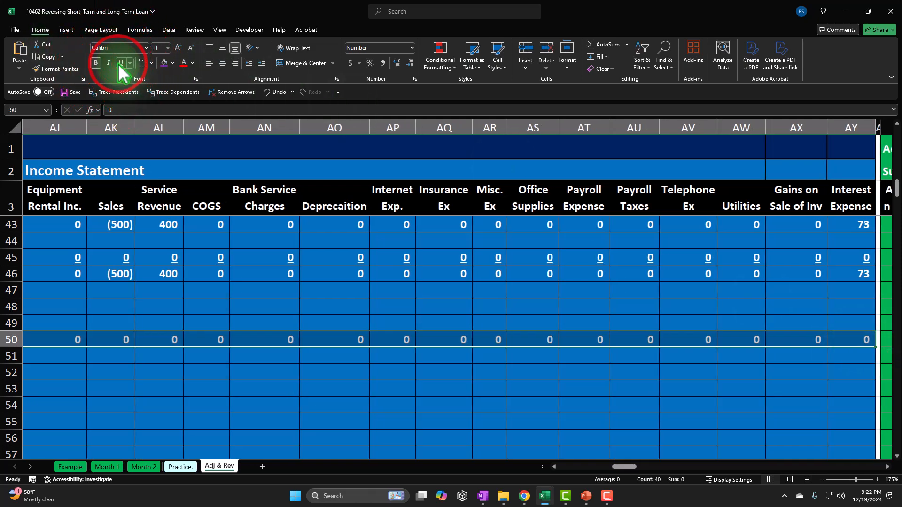
Copy the total formulas in E46:I46 down through row 51 and underline the Assets, Liabilities and Equity totals in row 50
key(Home)
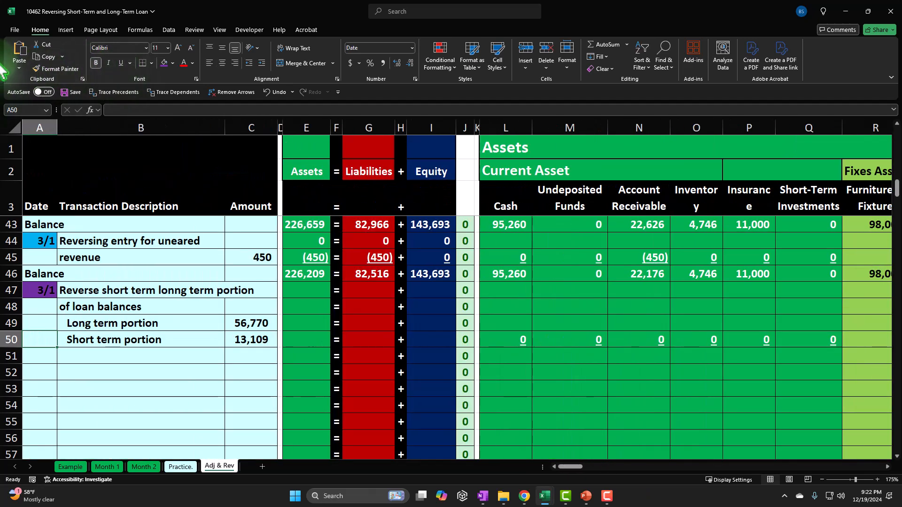
drag(312, 277, 452, 363)
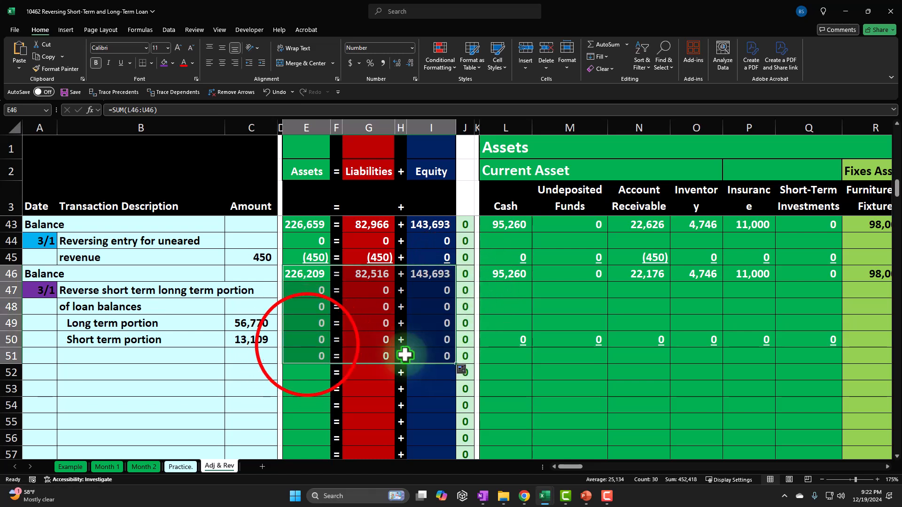
click(308, 342)
ctrl+click(368, 346)
ctrl+click(439, 341)
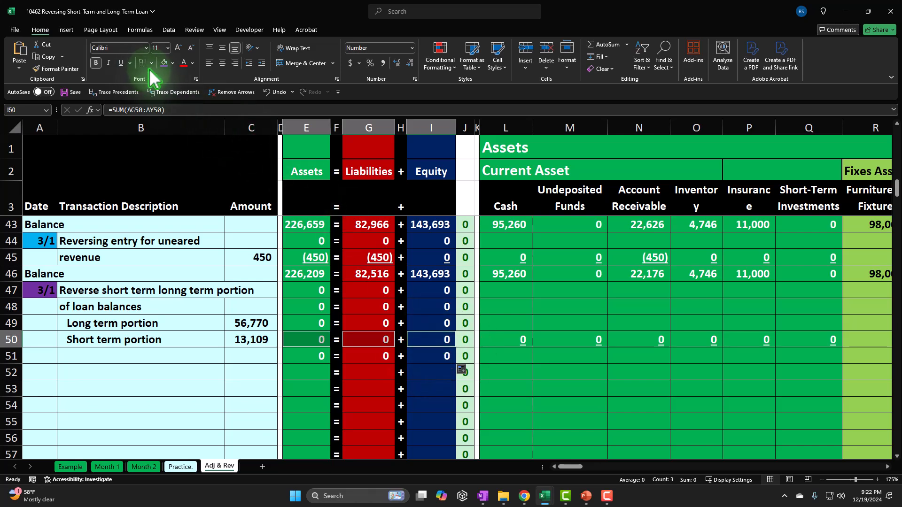
click(121, 64)
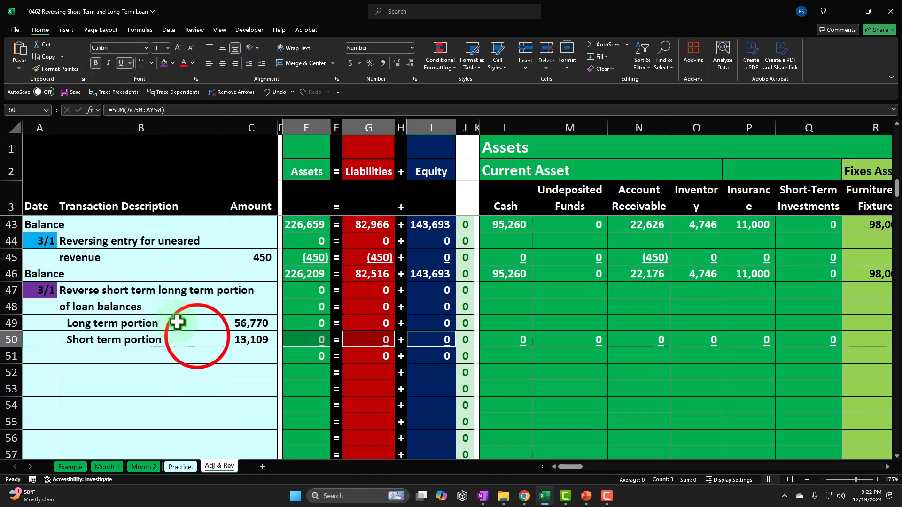
Examine the Liabilities total formulas in G50 and G51
click(199, 335)
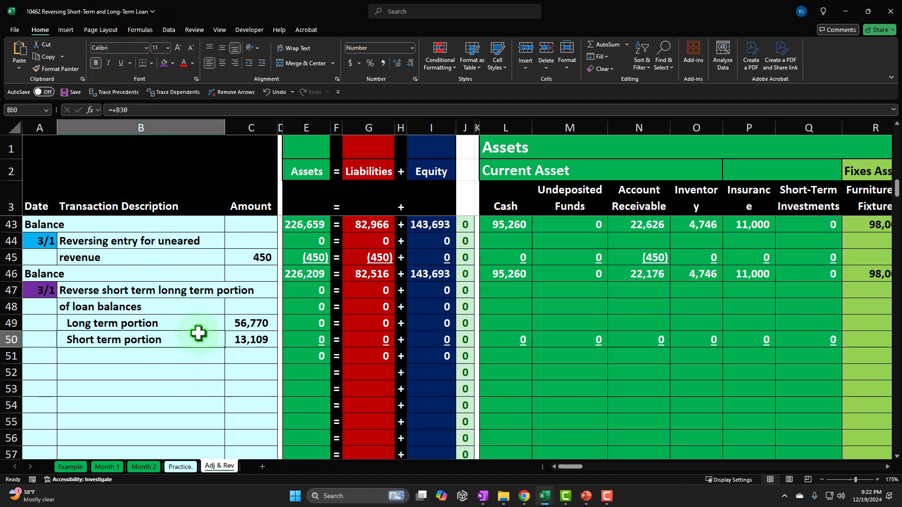
key(Right)
key(Right)
key(Right)
key(Right)
key(Right)
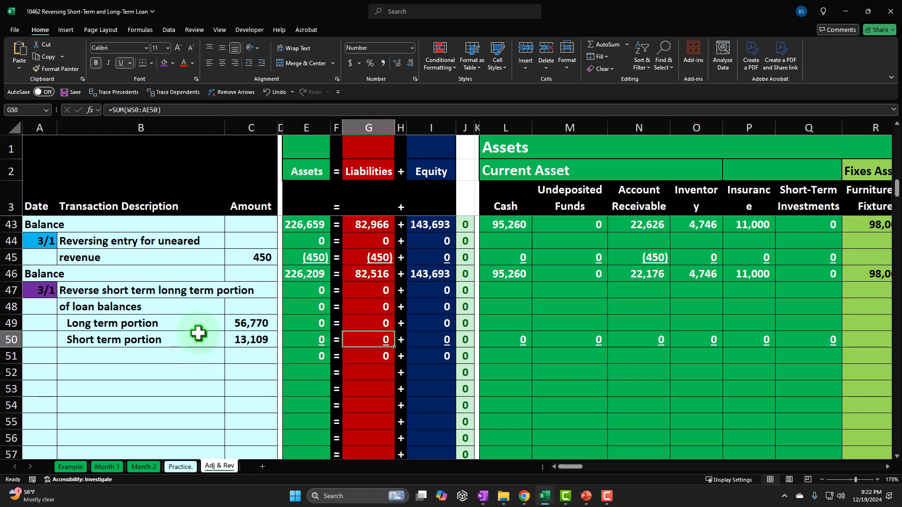
key(Down)
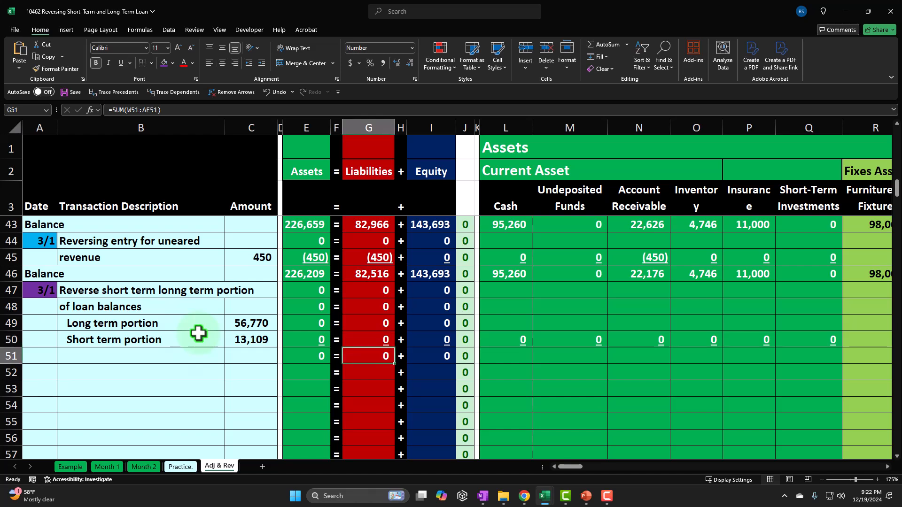
Link A51 to the "Balance" label in A46
key(Left)
key(Left)
key(Left)
key(Left)
key(Left)
key(Left)
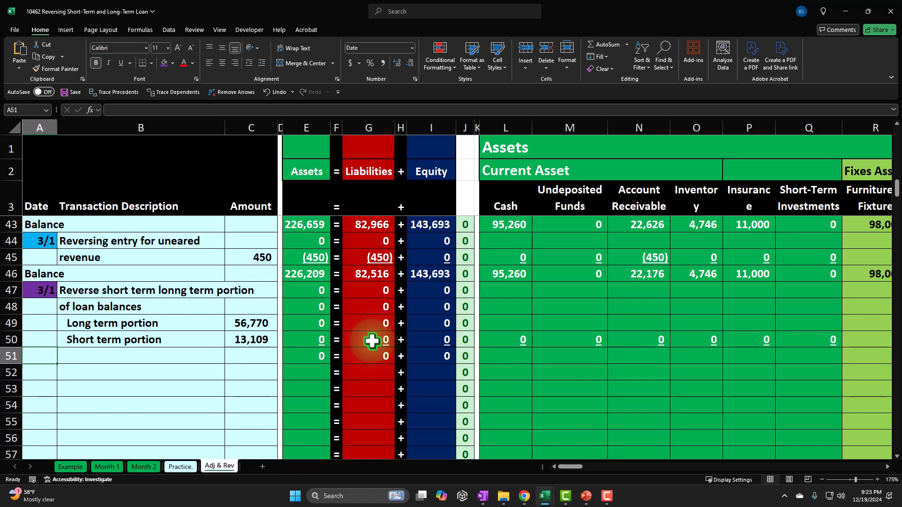
text(=)
key(Up)
key(Up)
key(Up)
key(Up)
key(Up)
key(ctrl+Return)
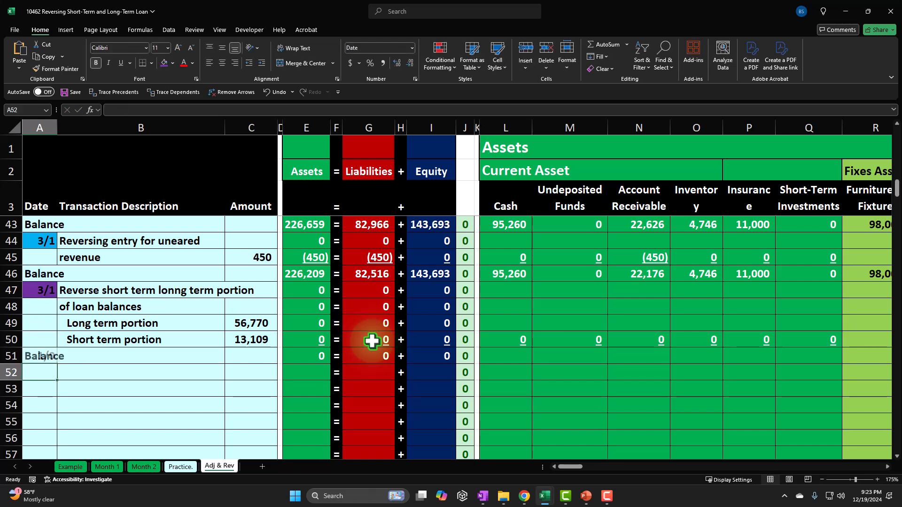
Total the Cash column in L51 by summing L46 through L50
key(Right)
key(Right)
key(Right)
key(Right)
key(Right)
key(Right)
key(Right)
key(Right)
key(Right)
key(Right)
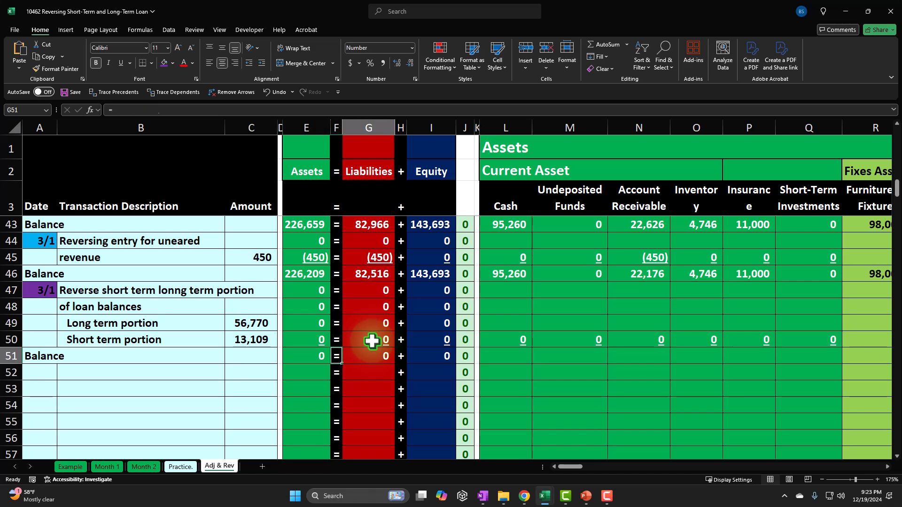
key(Right)
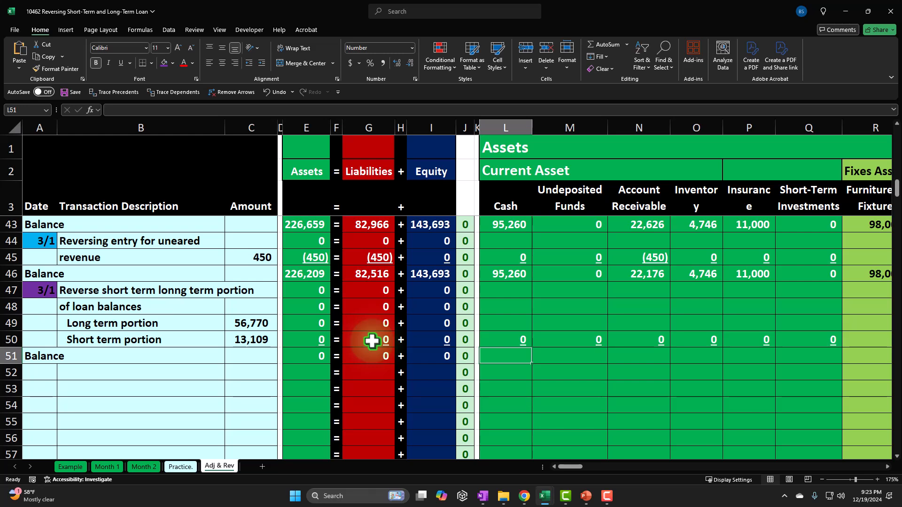
text(=sum()
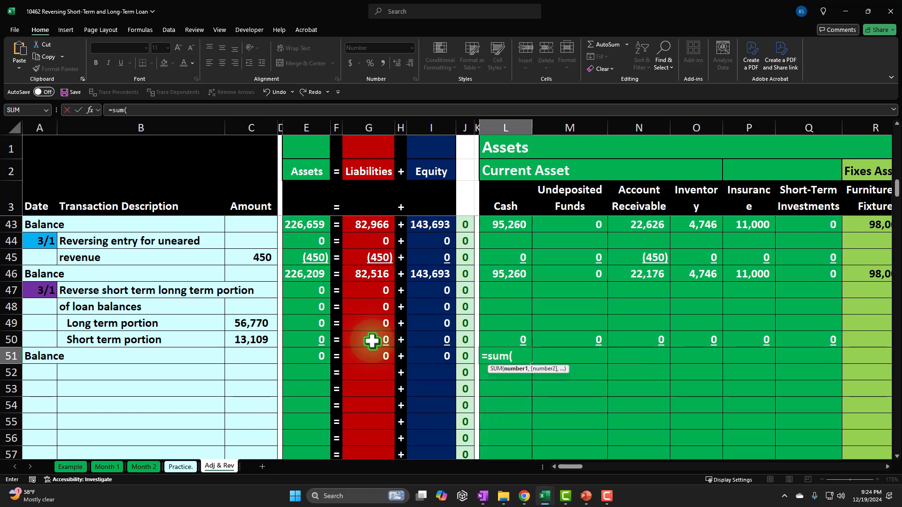
key(Up)
key(shift+Up)
key(shift+Up)
key(shift+Up)
key(shift+Up)
key(Return)
key(Up)
Copy the Cash total in L51 and paste only its formula across row 51 from M51 through Interest Expense AY51
key(ctrl+c)
key(Right)
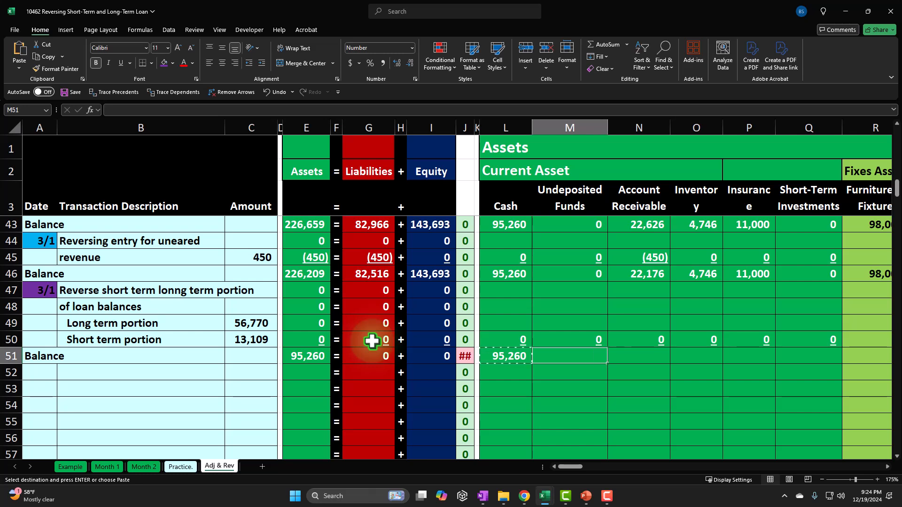
key(shift+Right)
key(shift+Right)
key(shift+Right)
key(shift+Right)
key(shift+Right)
key(shift+Right)
key(shift+Right)
key(shift+Right)
key(shift+Right)
key(shift+Right)
key(shift+Right)
key(shift+Right)
key(shift+Right)
key(shift+Right)
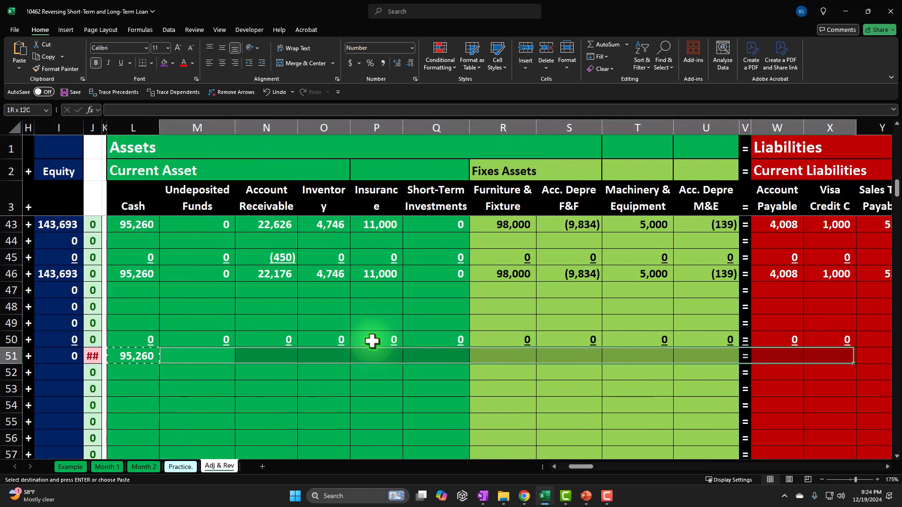
key(shift+Right)
key(shift+Right)
key(shift+Right)
key(shift+Right)
key(shift+Right)
key(shift+Right)
key(shift+Right)
key(shift+Right)
key(shift+Right)
key(shift+Right)
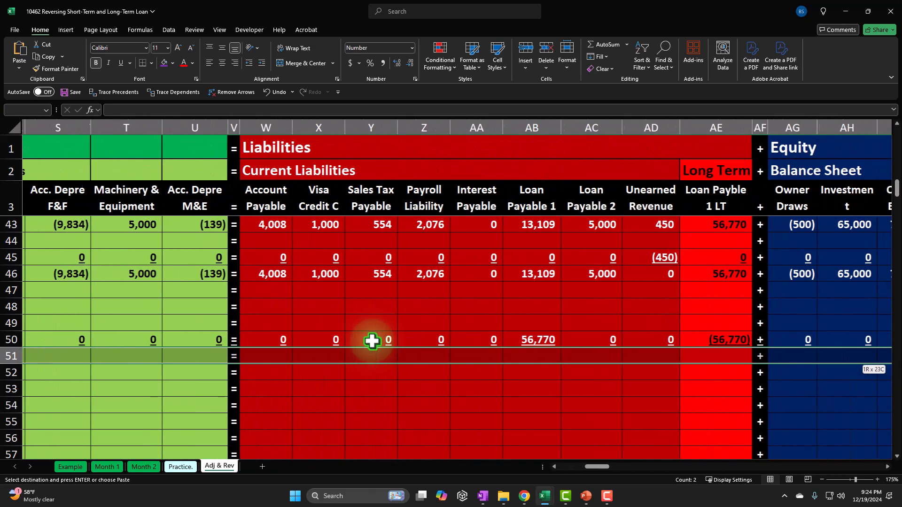
key(shift+Right)
key(shift+Right)
key(shift+Right)
key(shift+Right)
key(shift+Right)
key(shift+Right)
key(shift+Right)
key(shift+Right)
key(shift+Right)
key(shift+Right)
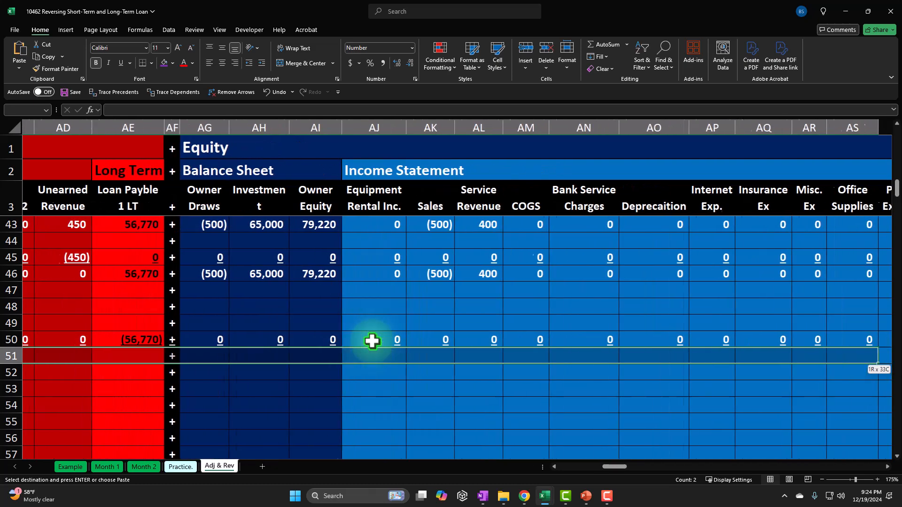
key(shift+Right)
key(shift+Right)
key(shift+Right)
key(shift+Right)
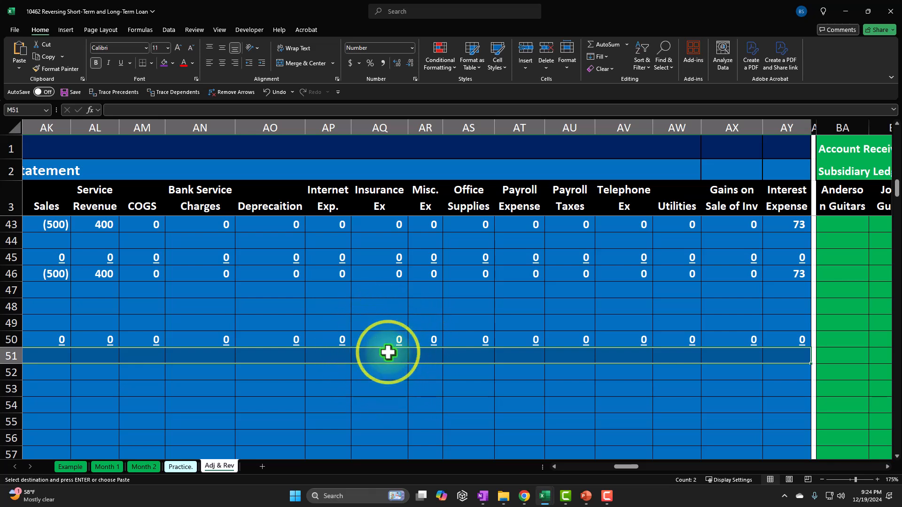
right_click(388, 353)
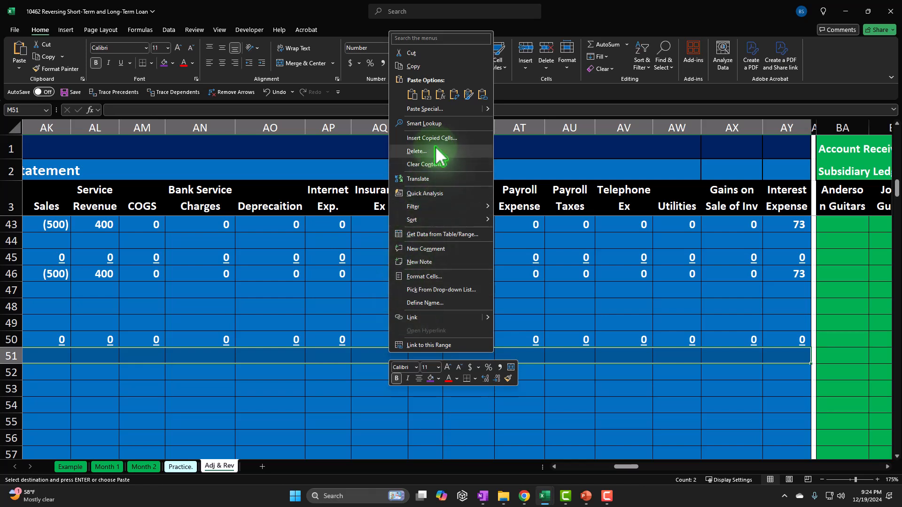
click(440, 96)
click(440, 97)
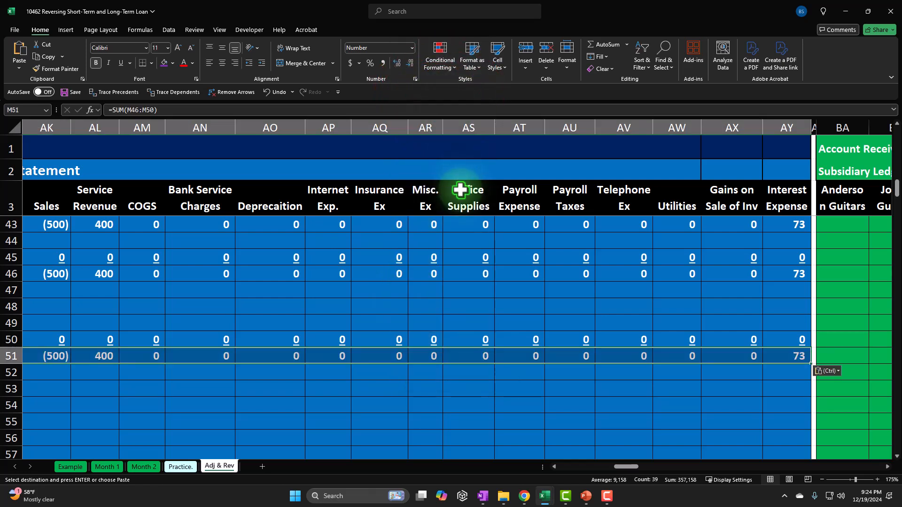
Restore the equals sign in V51 and the plus sign in AF51 by filling down from row 49
key(Left)
key(Left)
key(Left)
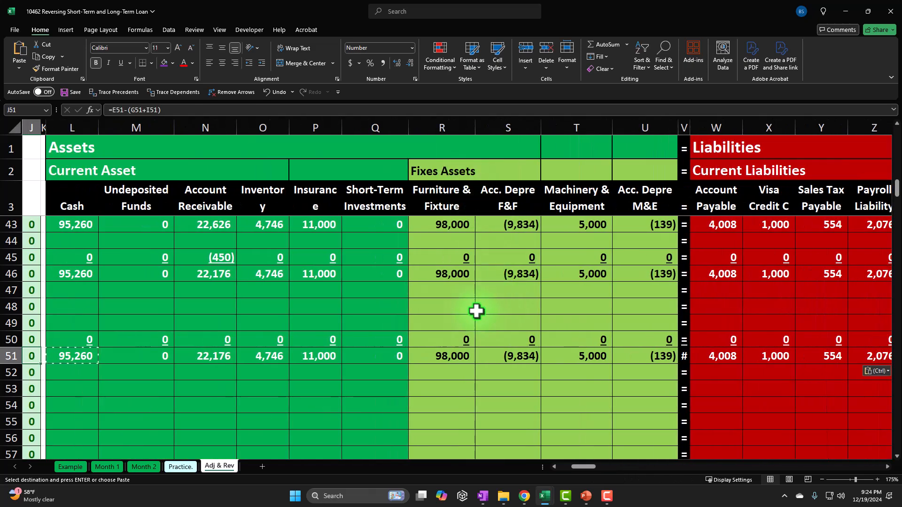
click(684, 324)
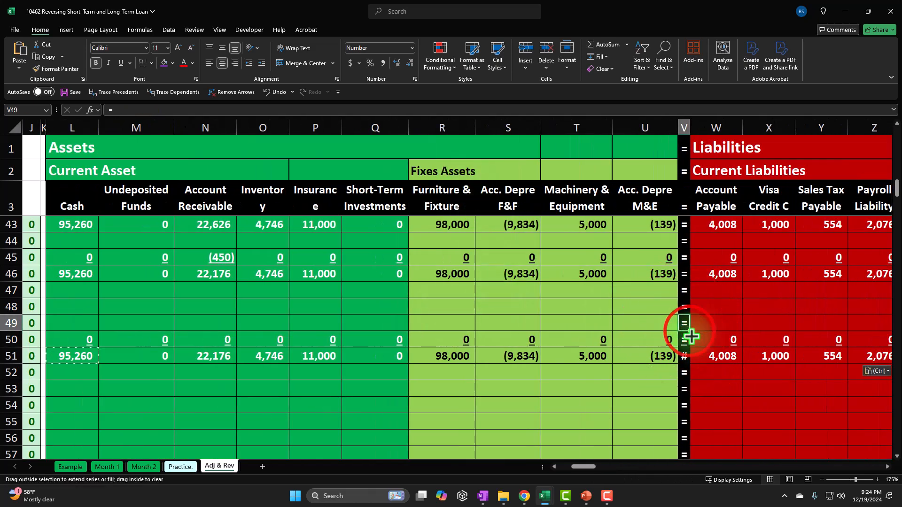
drag(692, 371, 690, 364)
drag(585, 469, 606, 470)
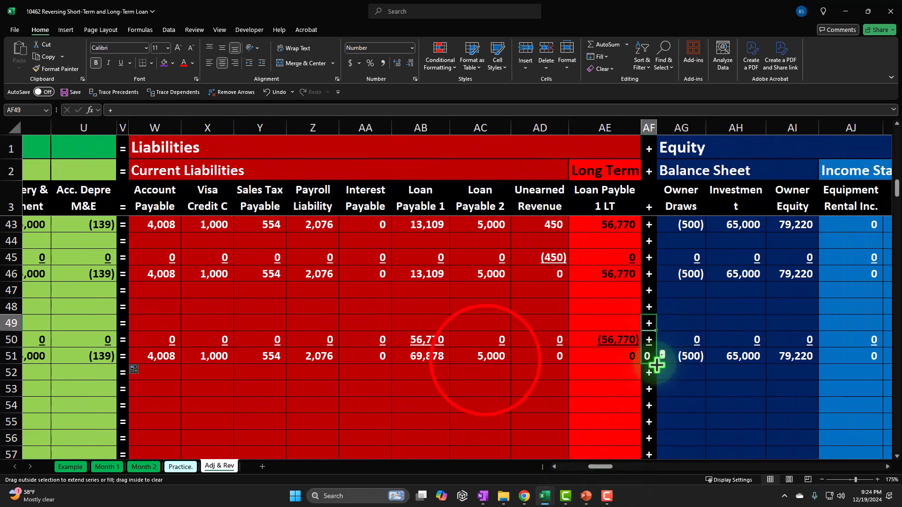
Review the row 51 balances across the Assets, Liabilities and Equity totals and the individual account columns
click(484, 361)
key(Left)
key(Left)
key(Left)
key(Left)
key(Left)
key(Left)
key(Left)
key(Left)
key(Left)
key(Left)
key(Left)
key(Left)
key(Left)
key(Left)
key(Left)
key(Left)
key(Left)
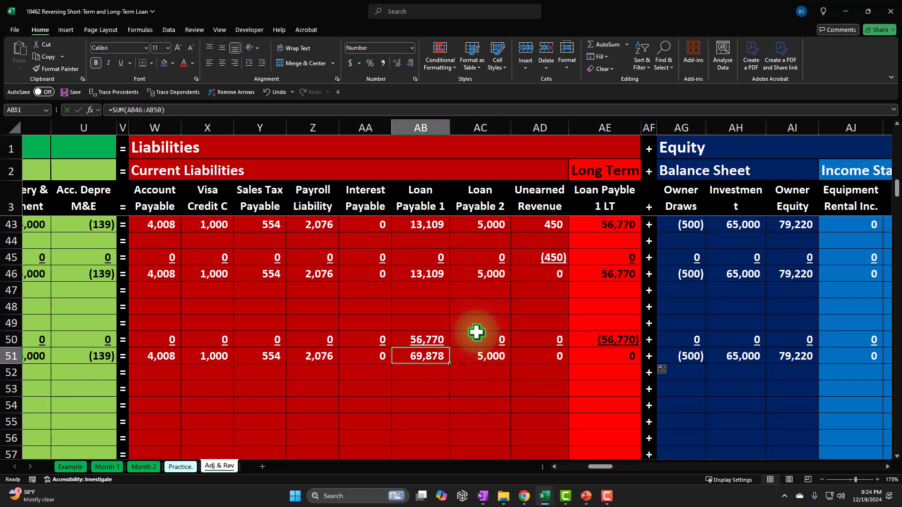
key(Left)
key(Left)
key(Left)
key(Left)
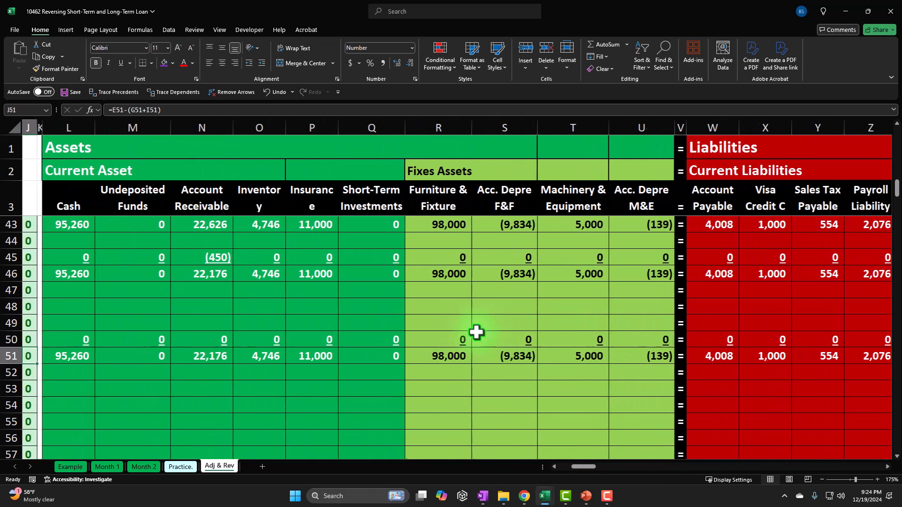
key(Left)
key(Left)
key(Left)
key(Left)
key(Left)
key(Left)
key(Left)
key(Right)
key(Right)
key(Right)
key(Right)
key(Right)
key(Right)
key(Right)
key(Right)
key(Right)
key(Right)
key(Right)
key(Right)
key(Right)
key(Right)
key(Right)
key(Right)
key(Right)
key(Right)
key(Right)
key(Right)
key(Right)
key(Right)
key(Right)
key(Right)
key(Right)
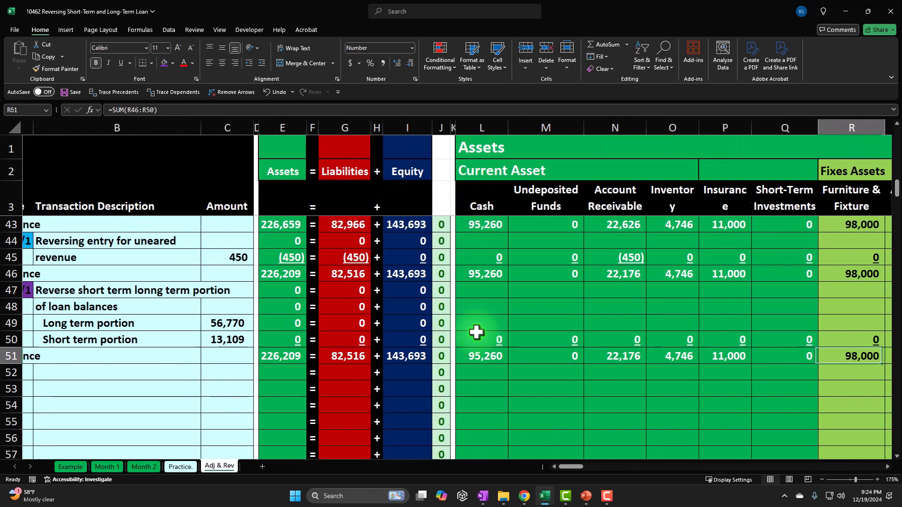
key(Right)
key(Right)
key(Right)
key(Right)
key(Right)
key(Right)
key(Right)
key(Right)
key(Right)
key(Right)
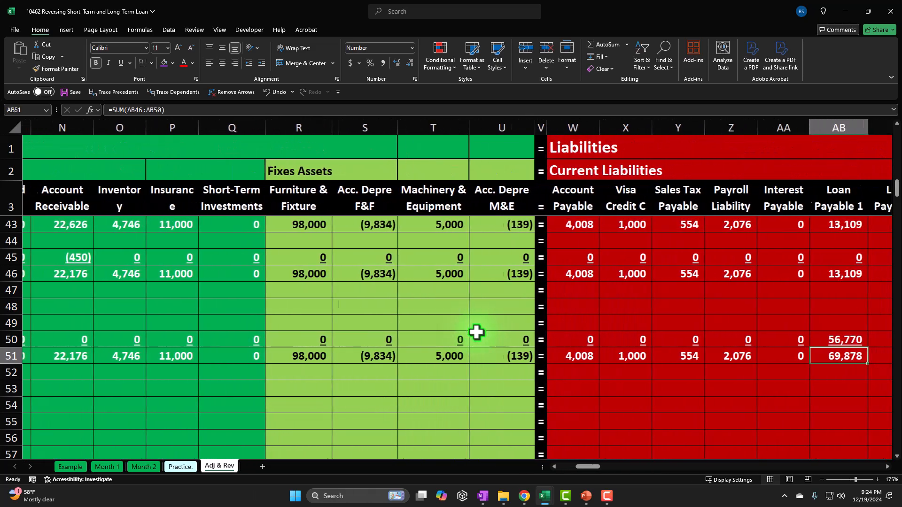
key(Right)
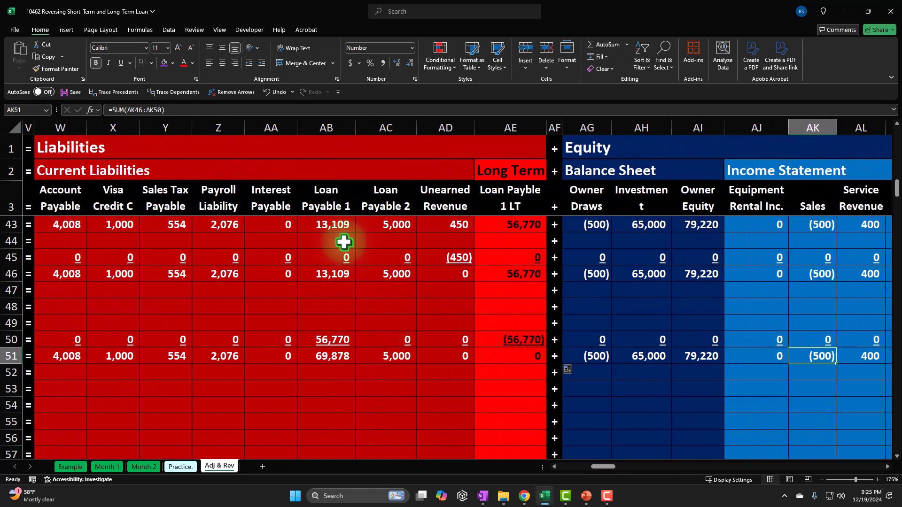
Compare the row 51 balances of Loan Payable 1 and the long-term loan with the loan balances before the adjustments
click(345, 362)
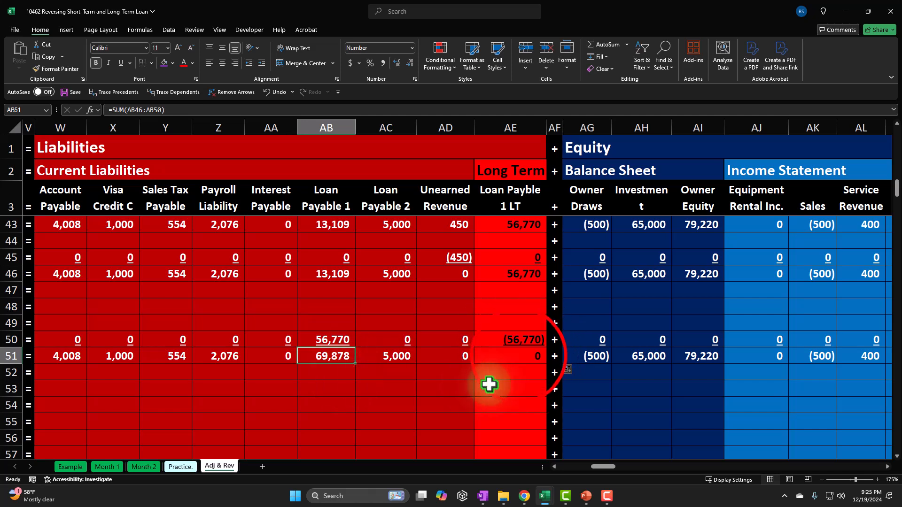
click(519, 355)
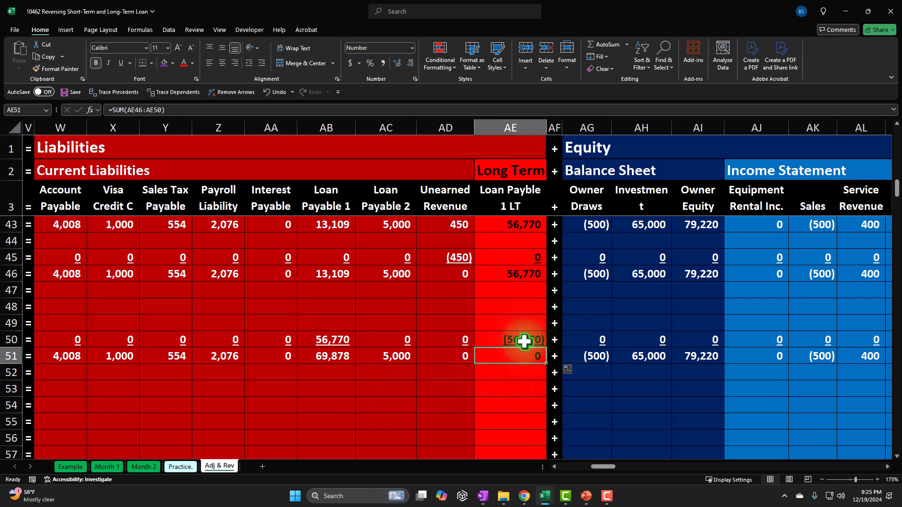
click(336, 355)
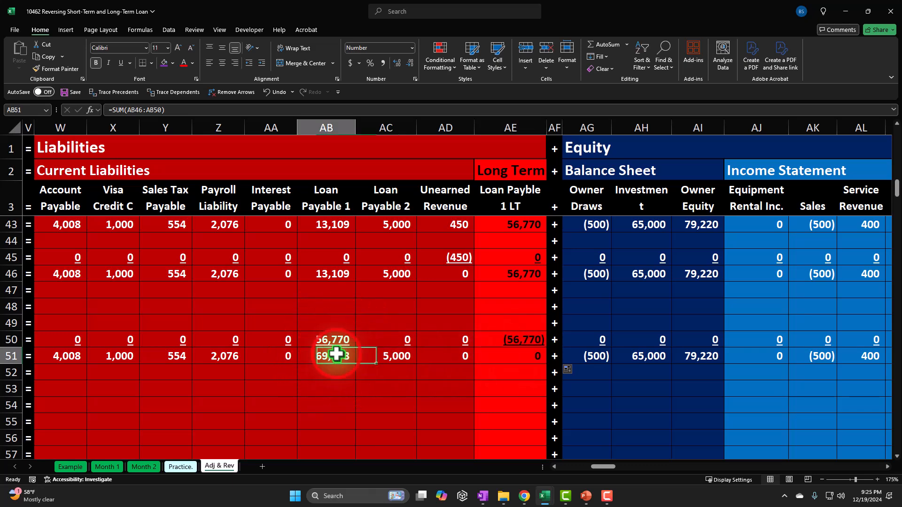
scroll(459, 388, up, 10)
scroll(460, 389, up, 4)
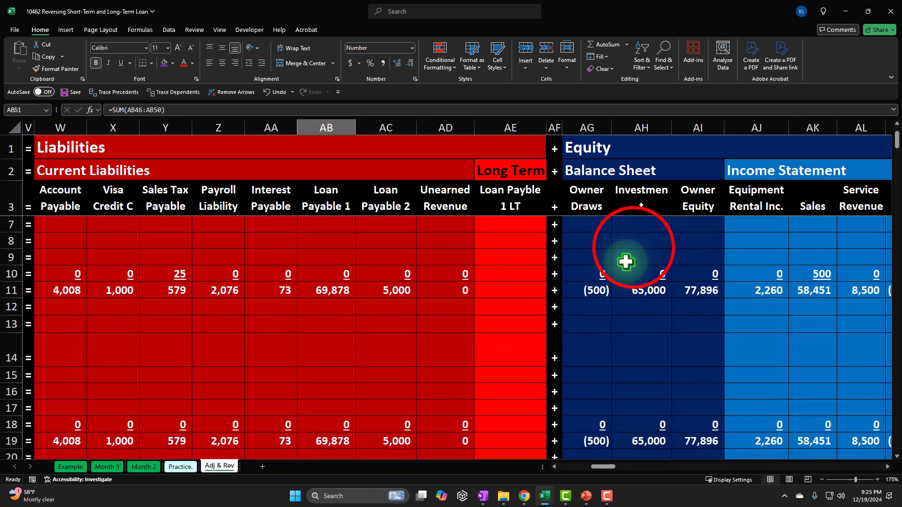
Examine the loan amortization schedule and the ST and LT split of the month 2 loan balance
click(634, 247)
key(Right)
key(Right)
key(Right)
key(Right)
key(Right)
key(Right)
key(Right)
key(Right)
key(Right)
key(Right)
key(Right)
key(Right)
key(Right)
key(Right)
key(Right)
key(Right)
key(Right)
key(Right)
key(Right)
key(Right)
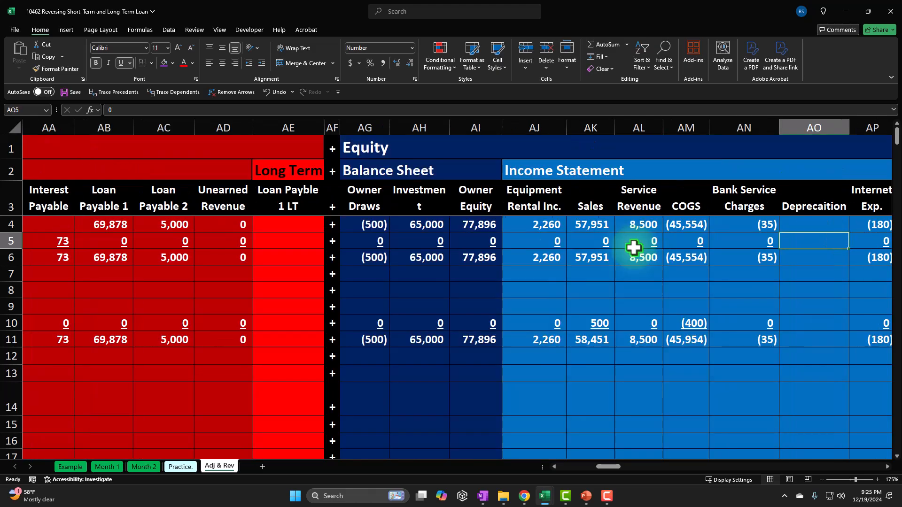
key(Right)
key(Right)
key(Right)
key(Right)
key(Right)
key(Right)
key(Right)
key(Right)
key(Right)
key(Right)
key(Right)
key(Right)
key(Right)
key(Right)
key(Right)
key(Right)
key(Right)
key(Right)
key(Right)
key(Right)
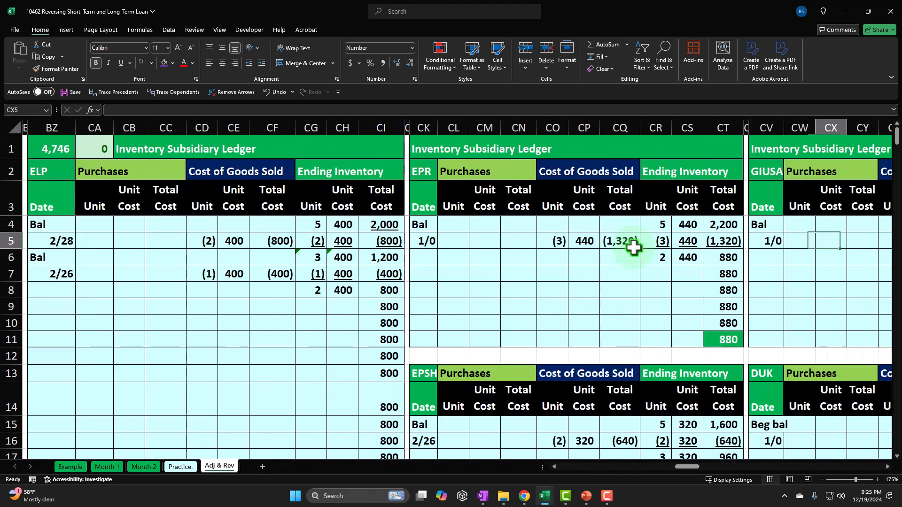
key(Right)
key(Right)
key(Right)
key(Right)
key(Right)
key(Right)
key(Right)
key(Right)
key(Right)
key(Right)
key(Right)
key(Right)
key(Right)
key(Right)
key(Right)
key(Right)
key(Right)
key(Right)
key(Right)
key(Right)
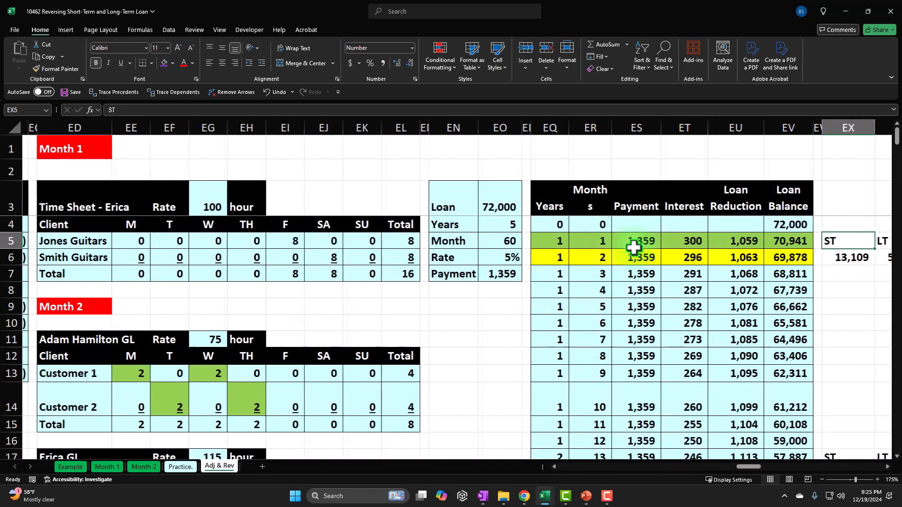
scroll(633, 246, right, 1)
click(634, 250)
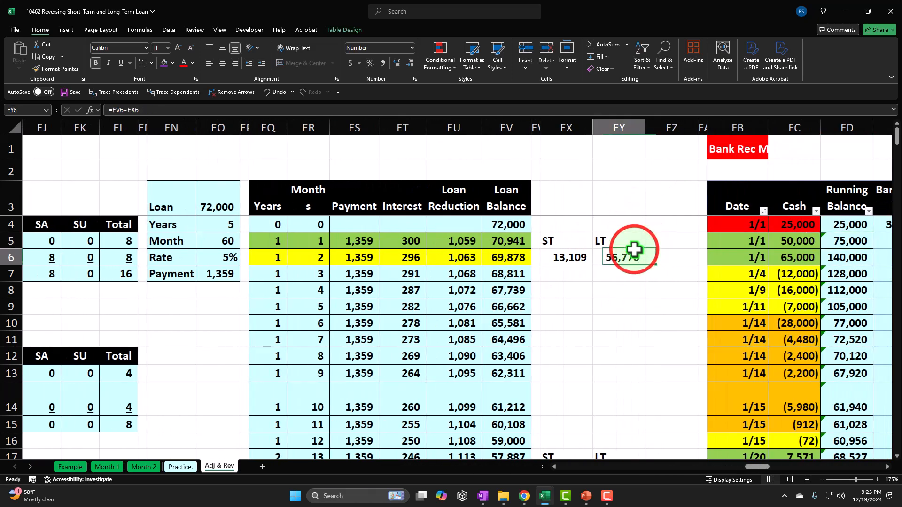
click(508, 262)
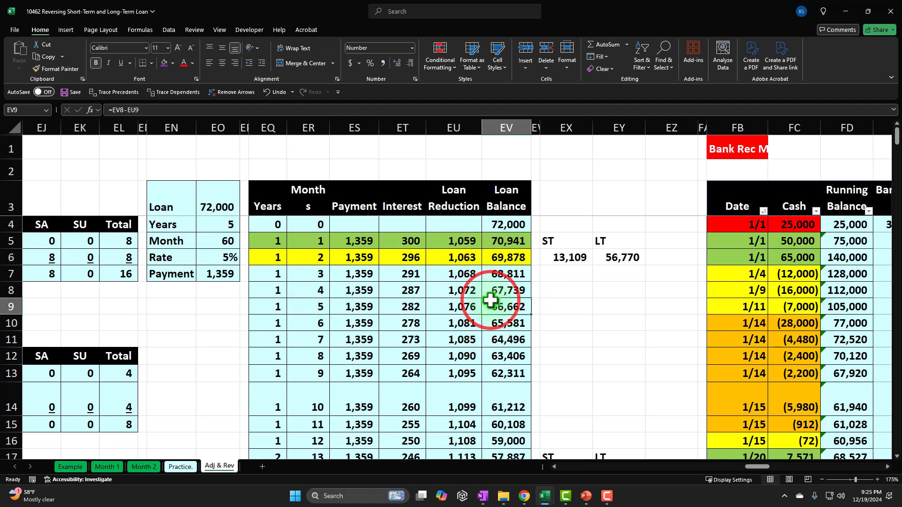
scroll(491, 301, down, 17)
scroll(489, 301, up, 17)
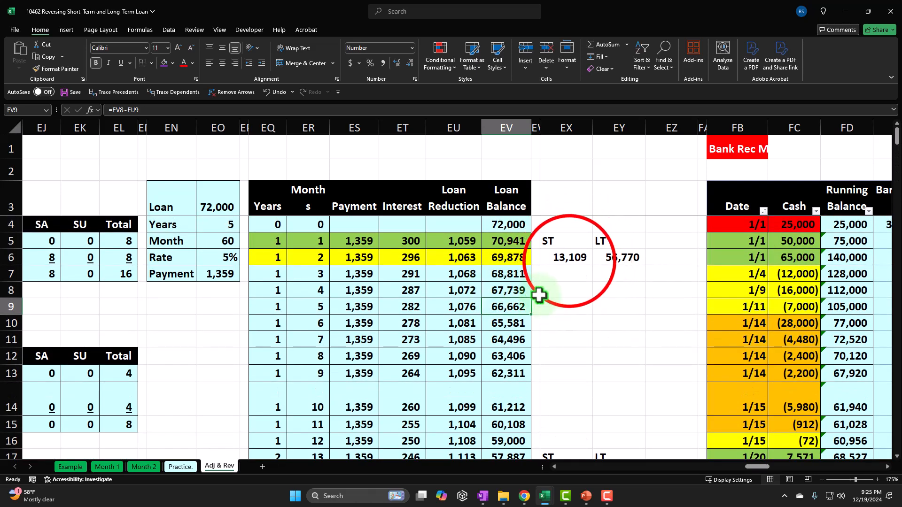
Review the row 51 balances of the asset accounts, from Cash through the accumulated depreciation of machinery and equipment
click(569, 258)
key(Left)
key(Left)
key(Left)
key(Left)
key(Left)
key(Left)
key(Left)
key(Left)
key(Left)
key(Left)
key(Left)
key(Left)
key(Left)
key(Left)
key(Left)
key(Left)
key(Left)
key(Left)
key(Left)
key(Left)
key(Left)
key(Left)
key(Left)
key(Left)
key(Left)
key(Left)
key(Left)
key(Left)
key(Left)
key(Left)
key(Left)
key(Left)
key(Left)
key(Left)
key(Left)
key(Left)
key(Left)
key(Left)
key(Left)
key(Left)
key(Left)
key(Left)
key(Left)
key(Left)
key(Left)
key(Left)
key(Left)
key(Left)
key(Left)
key(Left)
key(Left)
key(Left)
key(Left)
key(Left)
key(Left)
key(Left)
key(Left)
key(Left)
key(Left)
key(Left)
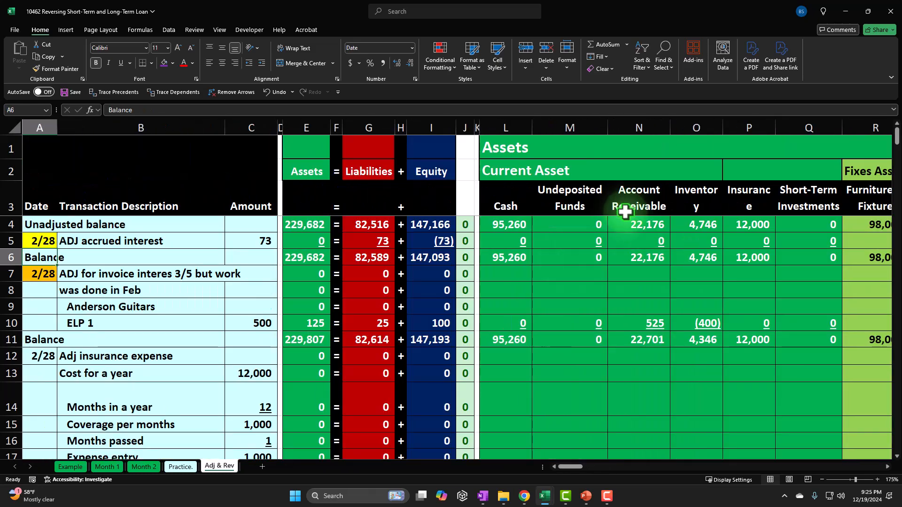
scroll(606, 333, down, 13)
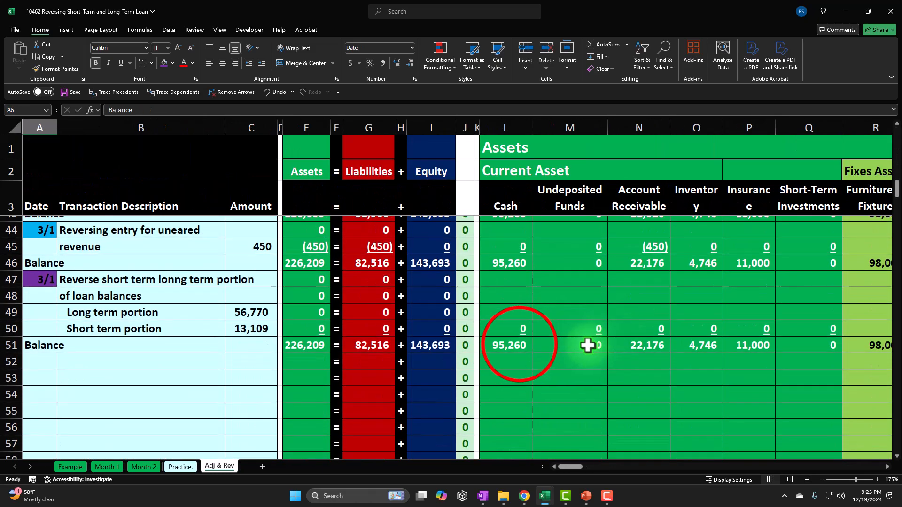
click(519, 346)
key(Right)
key(Right)
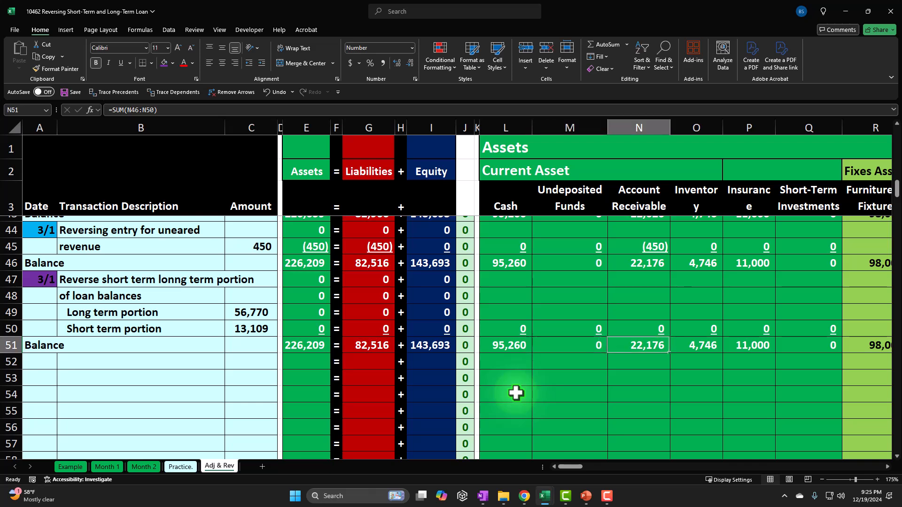
key(Left)
key(Left)
key(Right)
key(Right)
key(Right)
key(Right)
key(Right)
key(Right)
key(Right)
key(Right)
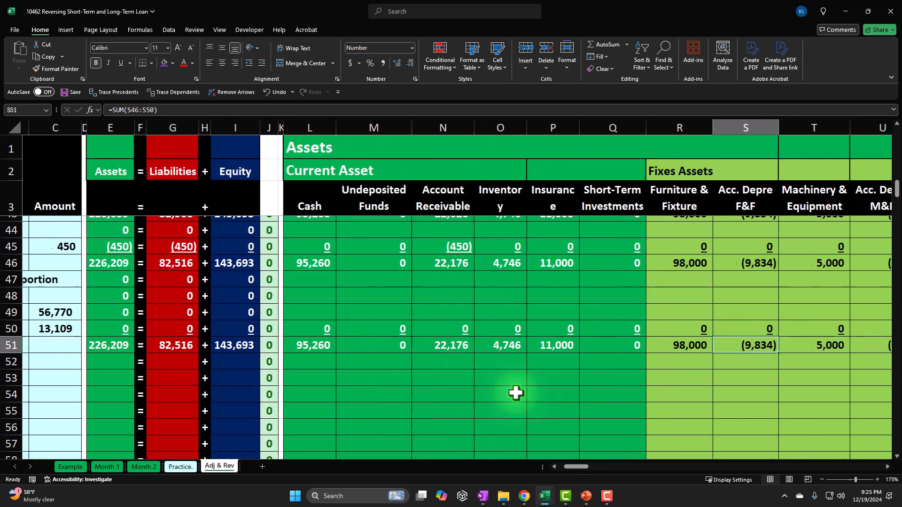
key(Right)
key(Right)
Review the row 51 balances of the liability accounts, from Account Payable through the long-term portion of Loan Payable 1
key(Right)
key(Right)
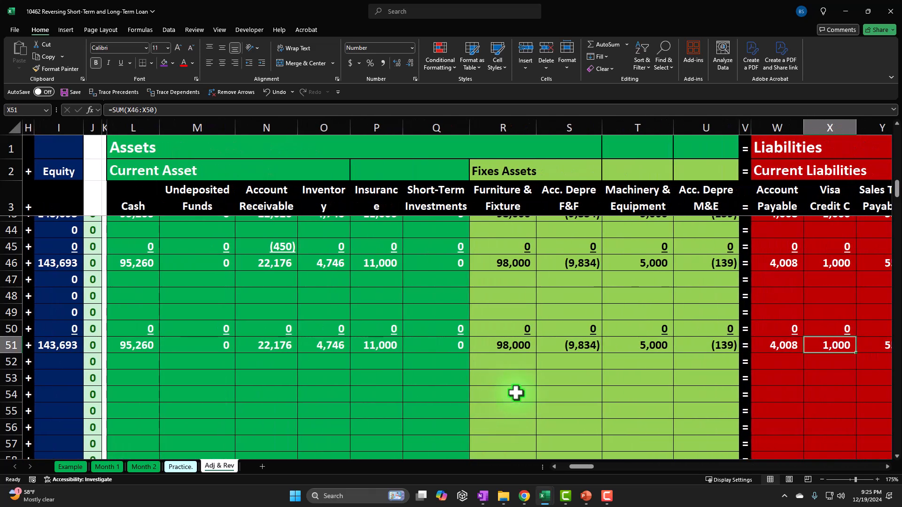
key(Right)
key(Right)
key(Right)
key(Right)
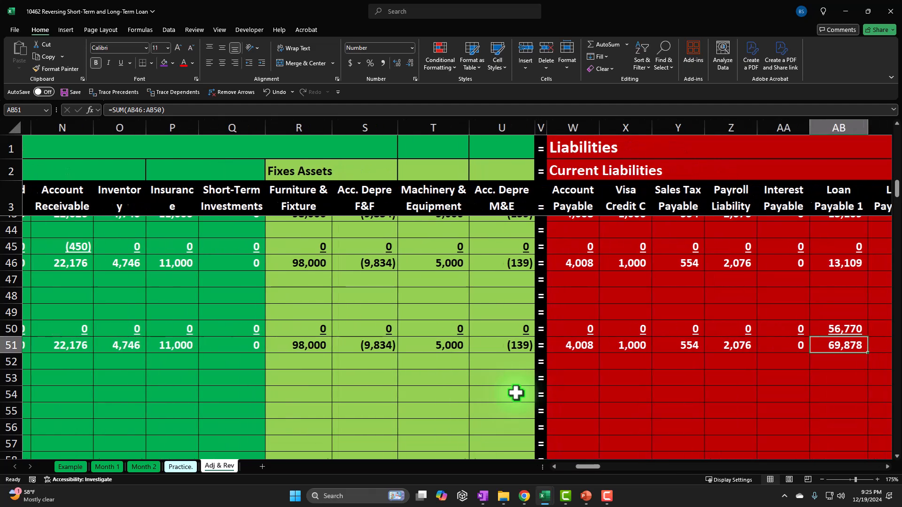
key(Right)
key(Right)
key(Right)
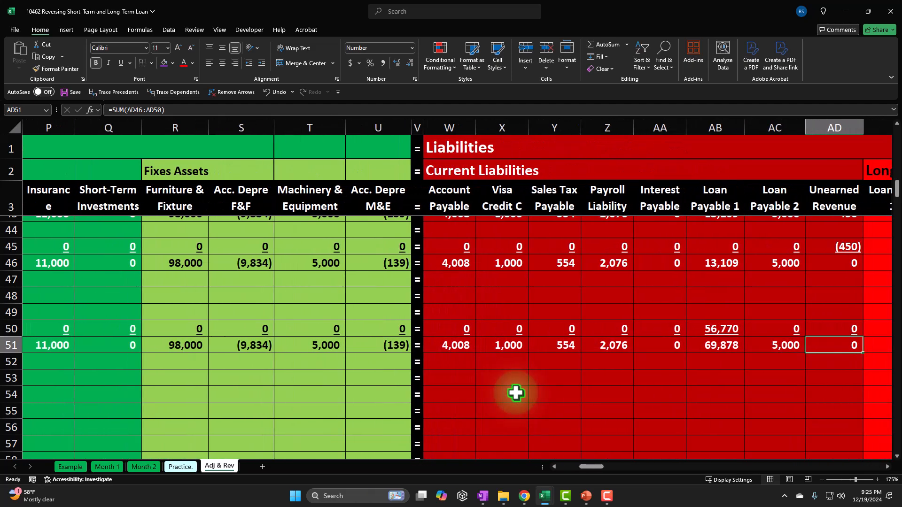
key(Right)
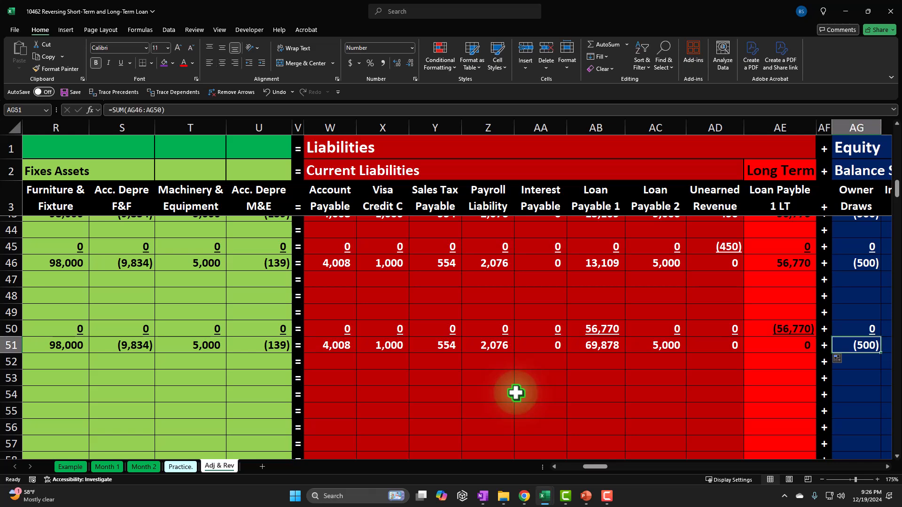
Review the row 51 balances of the owner's equity accounts and the first income statement accounts, from Owner Draws to Internet Expense
key(Right)
key(Right)
key(Right)
key(Right)
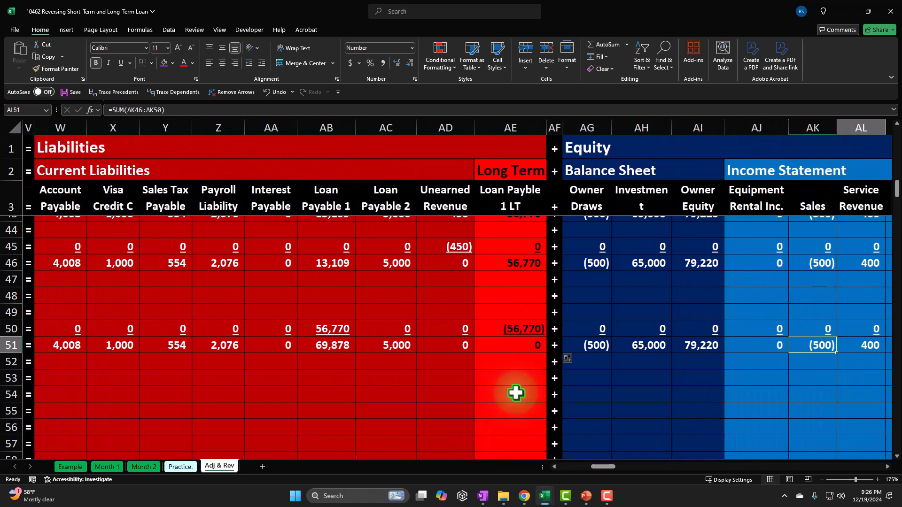
key(Right)
key(Right)
key(Right)
key(Right)
key(Right)
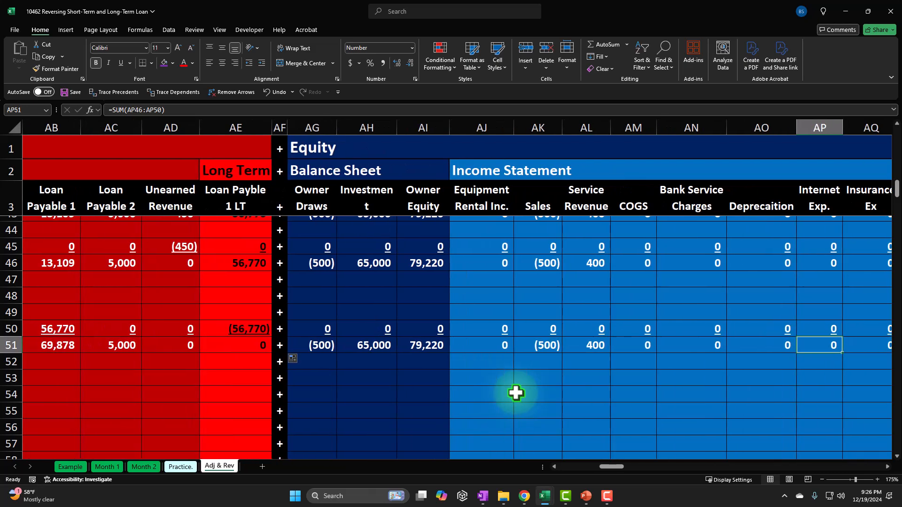
Review the remaining expense balances in row 51 and select the income statement balances from Equipment Rental Income through Interest Expense
key(Right)
key(Right)
key(Right)
key(Right)
key(Right)
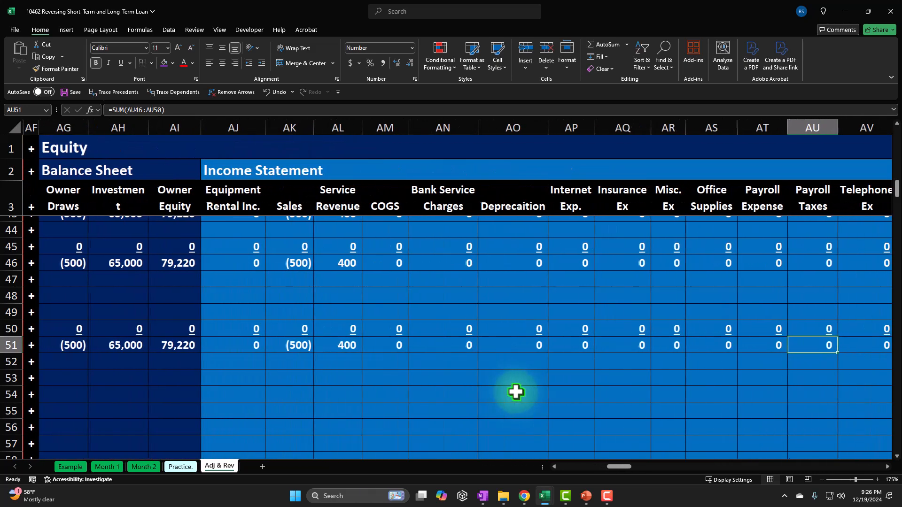
key(Right)
key(Right)
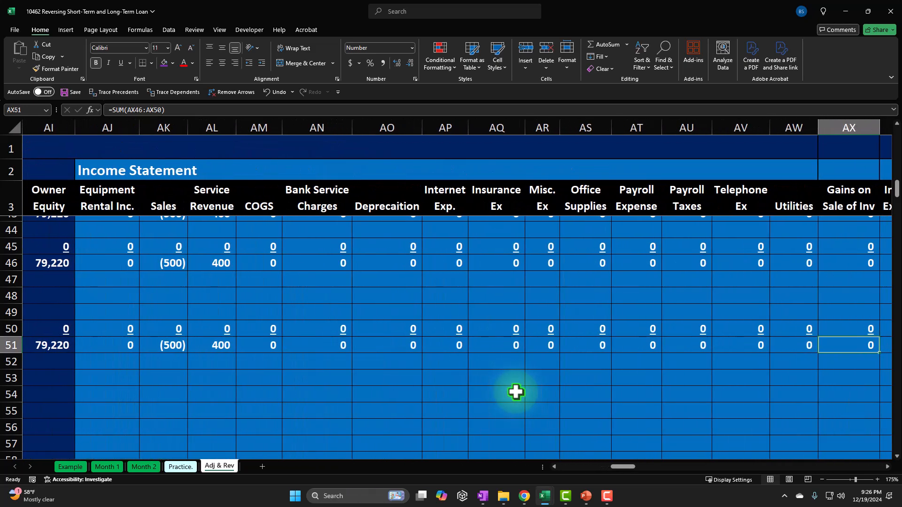
key(Right)
drag(73, 344, 856, 340)
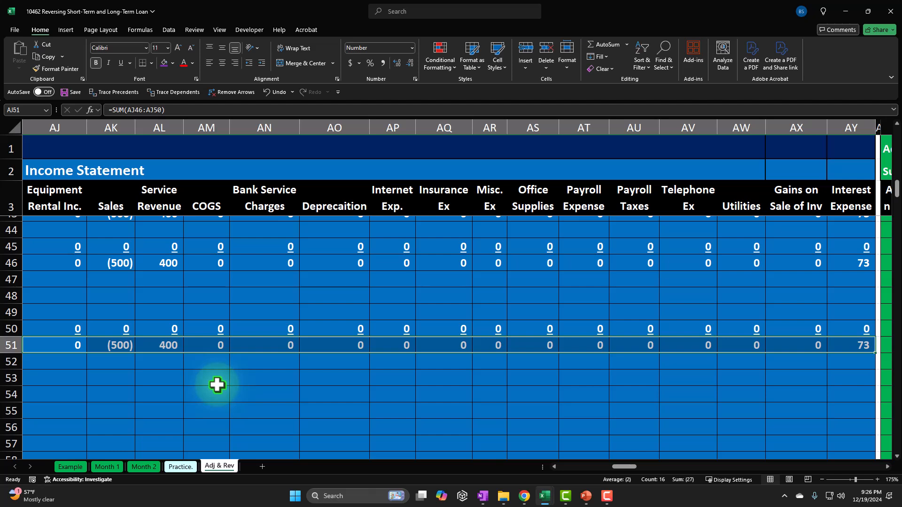
Look back across the row 51 balances to the 3/1 loan reversal entry and select blank cell B54 below it
key(Left)
key(Left)
key(Left)
key(Left)
key(Left)
key(Left)
key(Left)
key(Left)
key(Left)
key(Left)
key(Left)
key(Left)
key(Left)
key(Left)
key(Left)
key(Left)
key(Left)
key(Left)
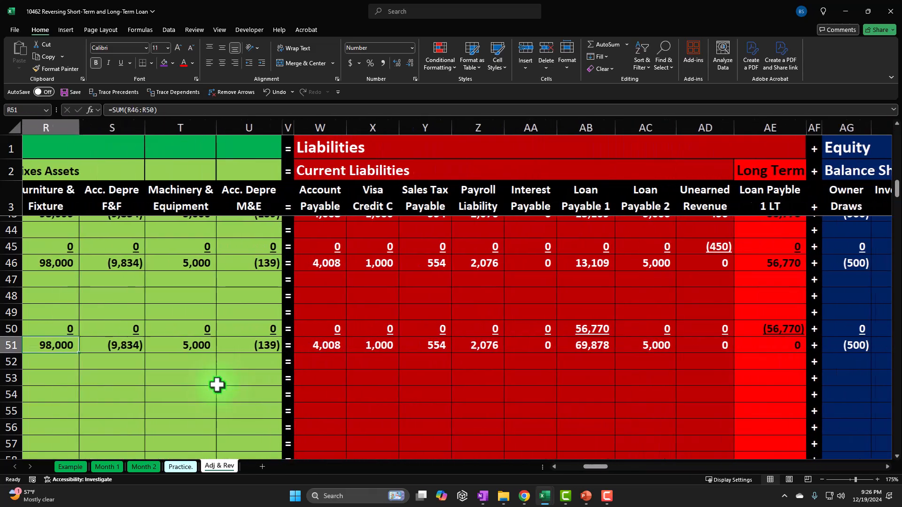
key(Left)
key(Left)
key(Left)
key(Left)
key(Left)
key(Left)
key(Left)
key(Left)
key(Left)
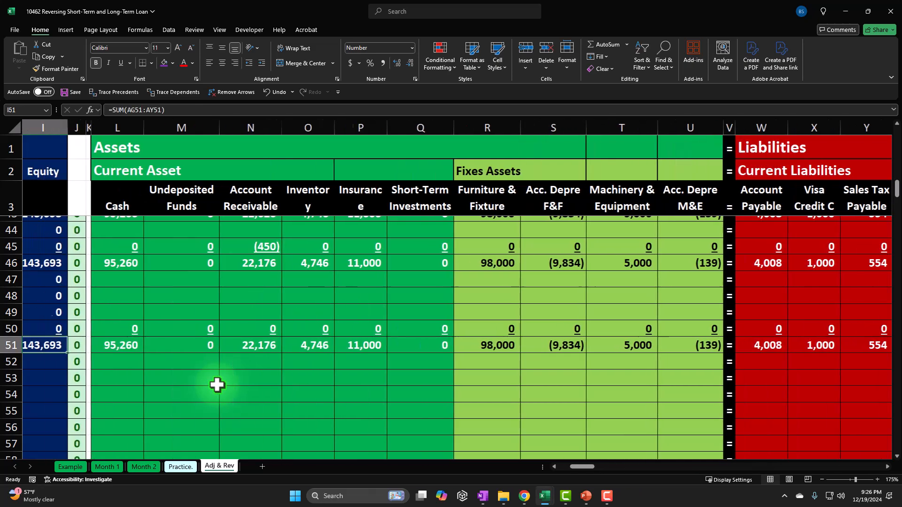
key(Left)
key(Left)
key(Left)
key(Left)
key(Left)
key(Left)
key(Left)
key(Left)
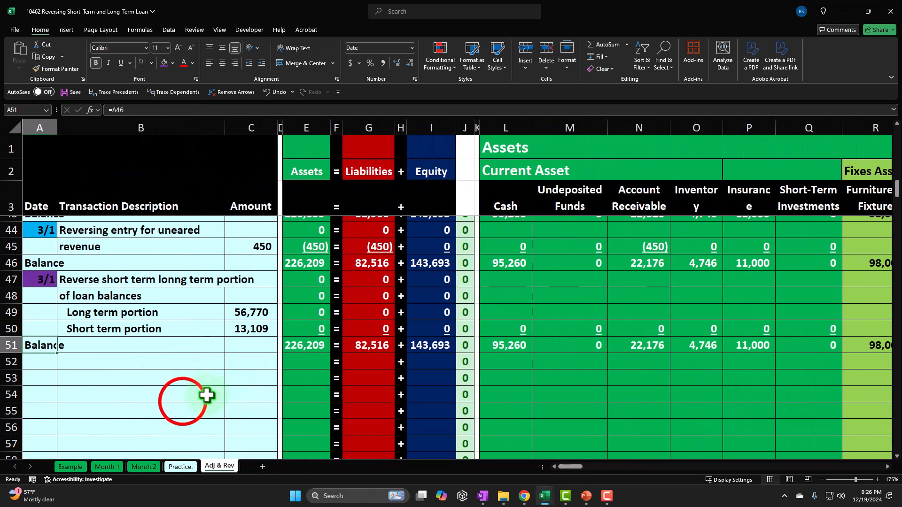
click(185, 399)
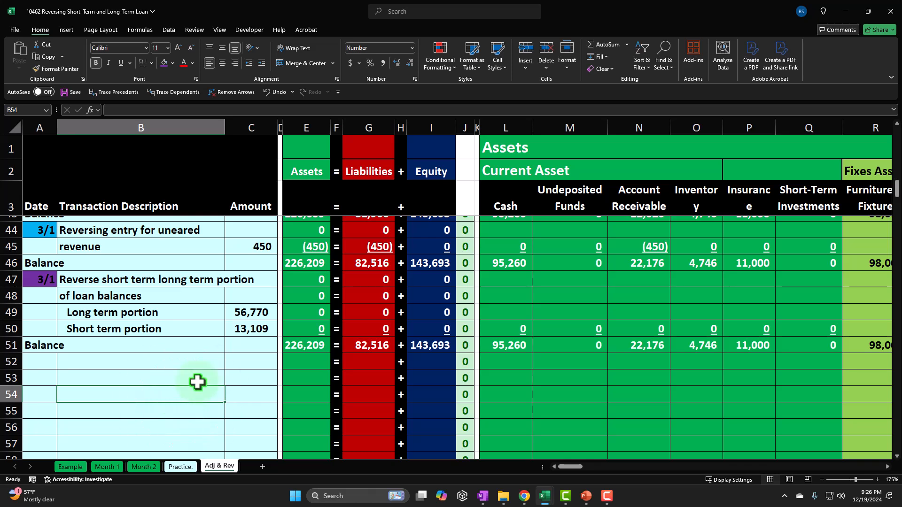